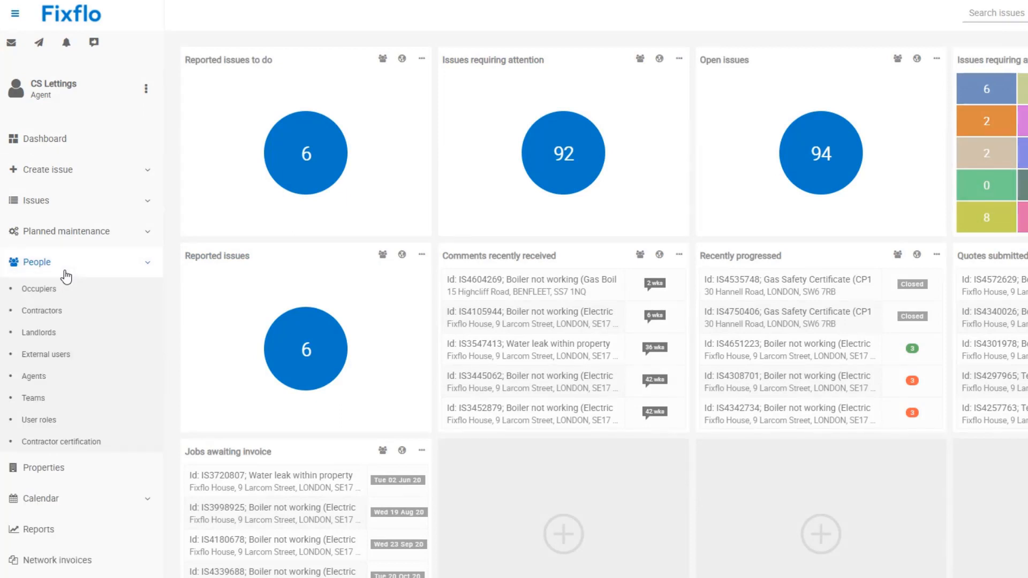
Step: Open the issue allocations of the CS Lettings agent's profile from the agents list
left_click(77, 376)
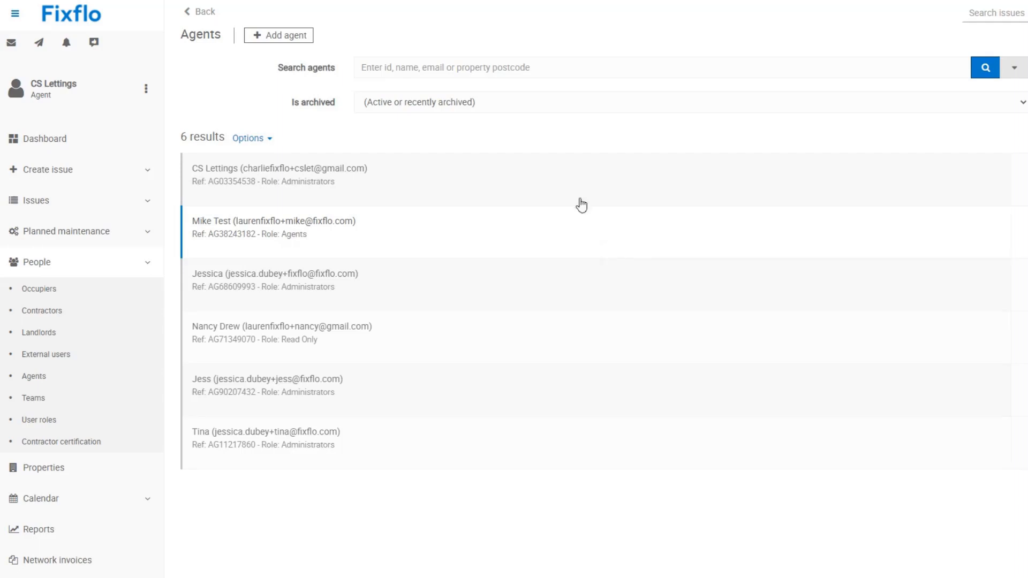
left_click(435, 188)
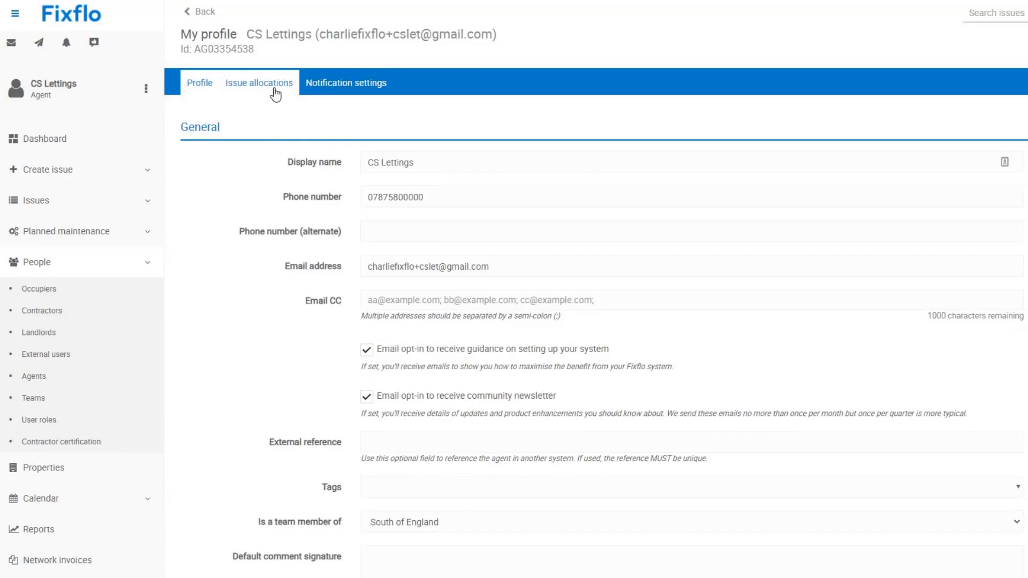
left_click(276, 94)
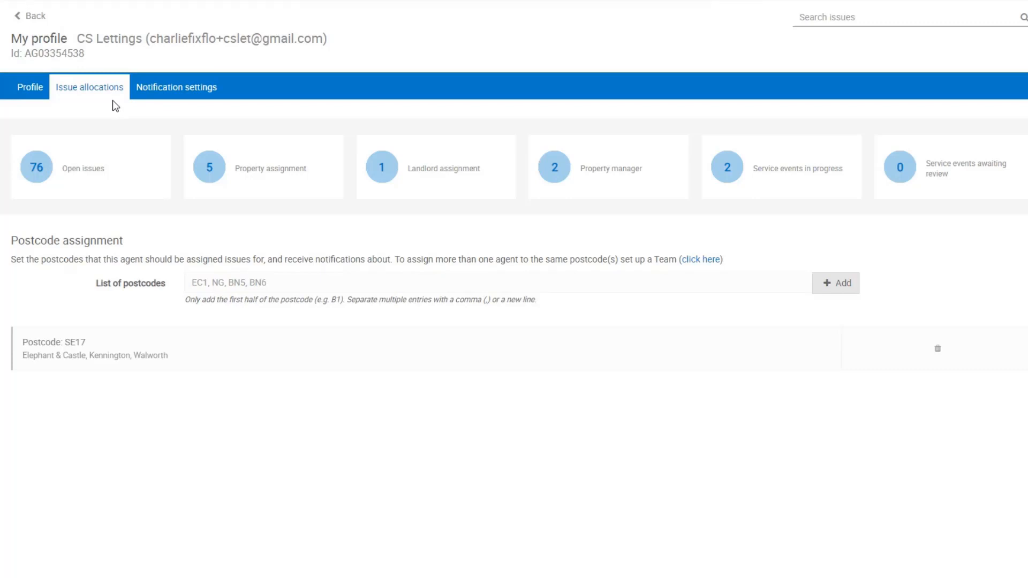
Step: Add postcodes SE1 and SW4 to the agent's postcode assignment, and remove SE1 from the assigned postcodes
left_click(250, 285)
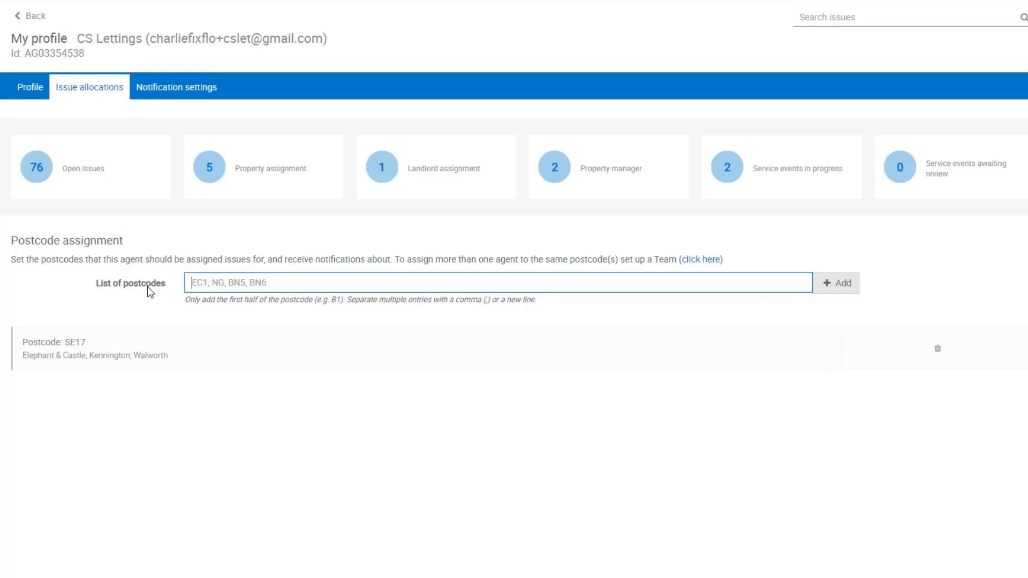
type("SE1, SW4")
left_click(837, 295)
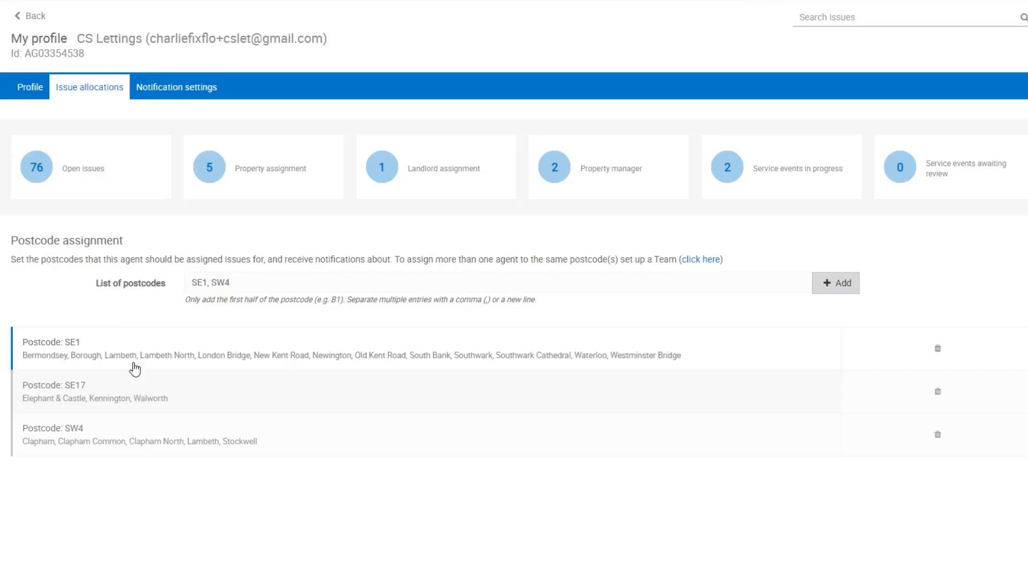
left_click(937, 356)
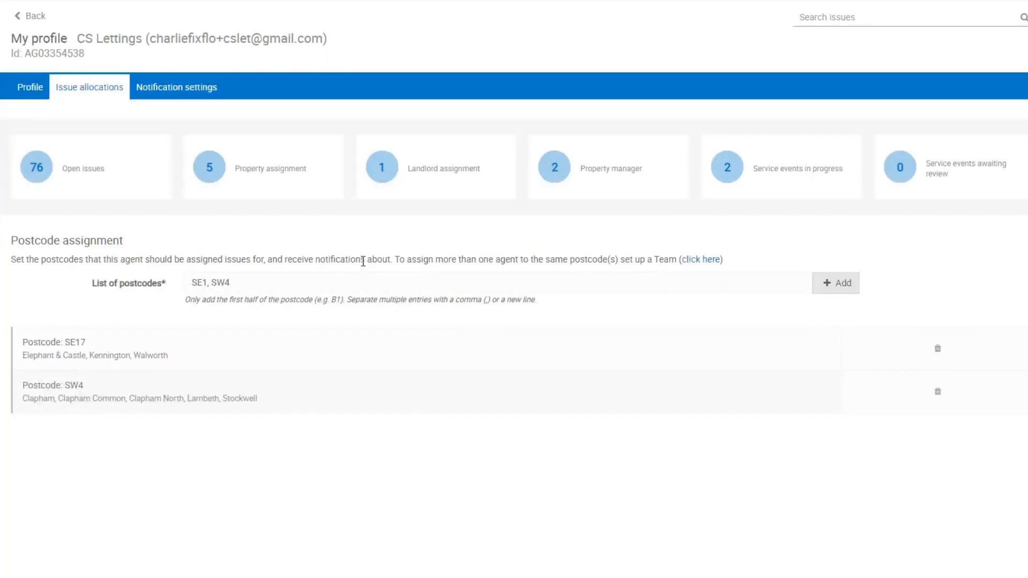
Step: Check the property manager and issue assignment of the first property assigned to the agent, and return to the assigned properties list
left_click(287, 174)
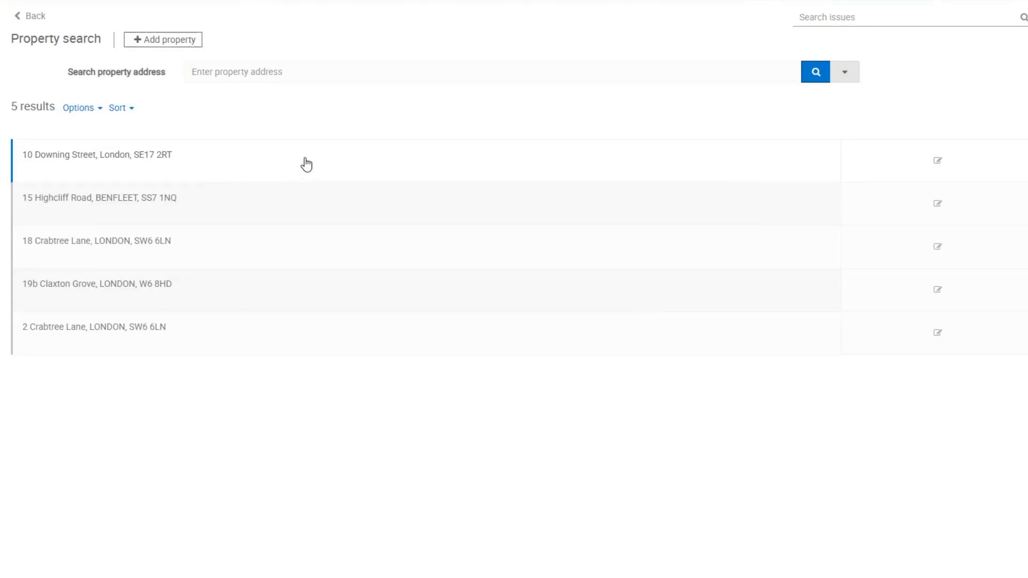
left_click(305, 158)
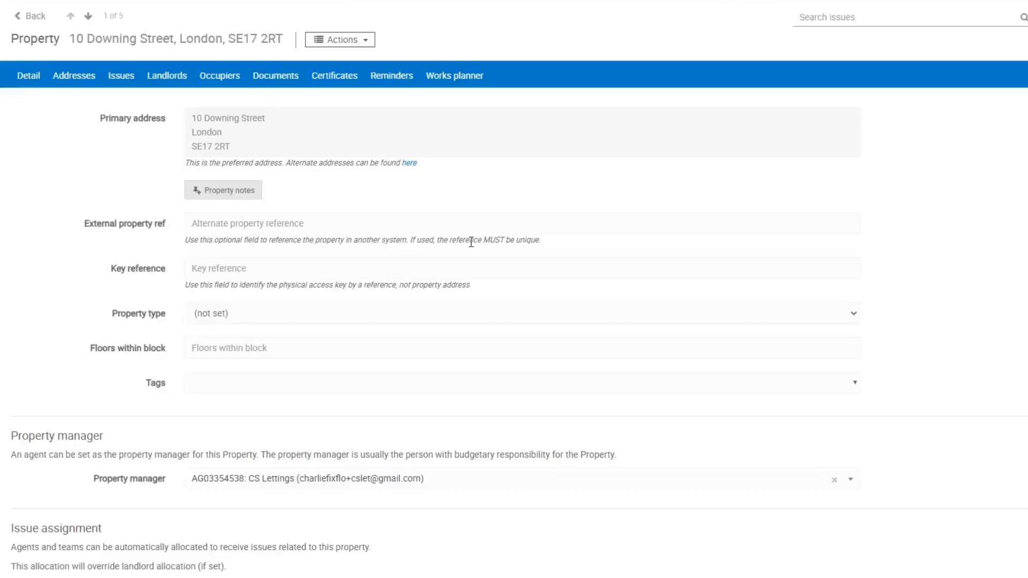
scroll(471, 242, "down", 2)
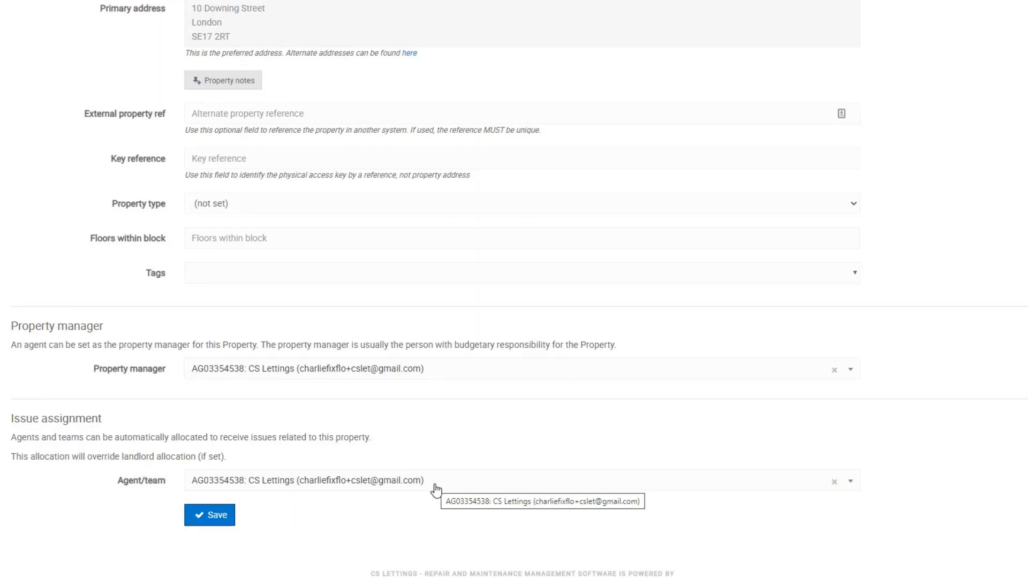
scroll(435, 489, "up", 2)
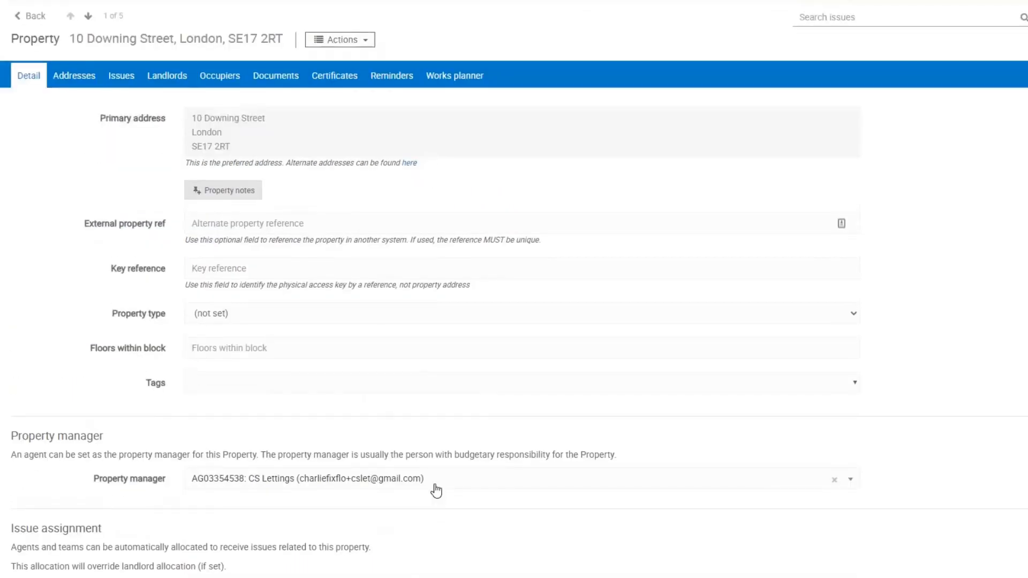
left_click(34, 16)
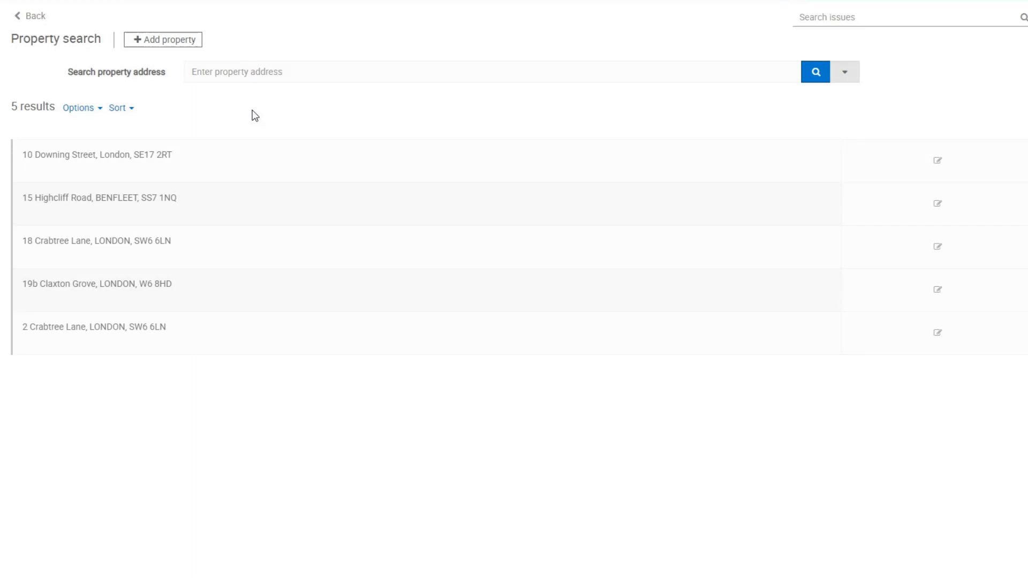
Step: Show the bulk reassignment actions for the agent's assigned properties and return to the issue allocations
left_click(89, 110)
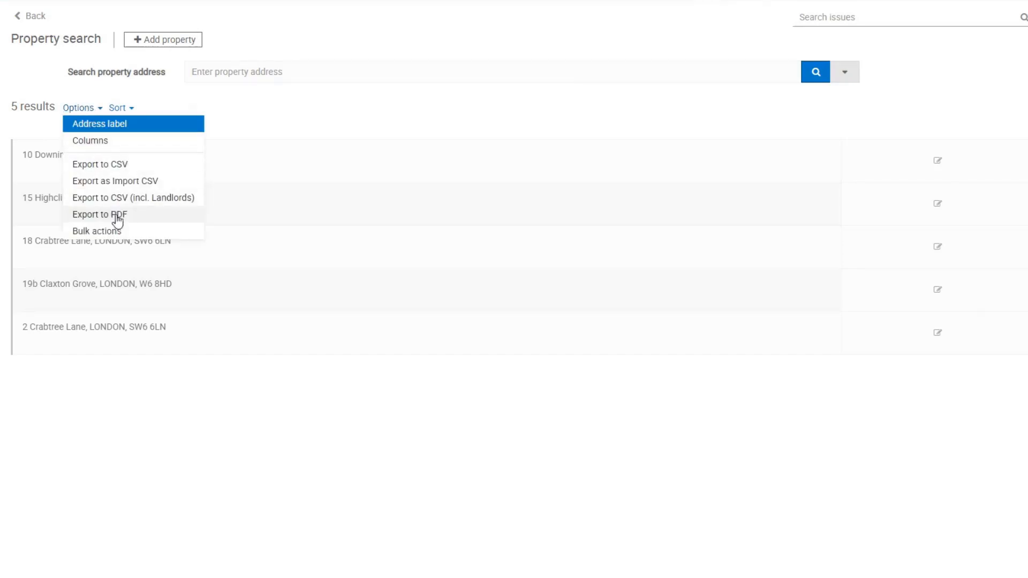
left_click(97, 230)
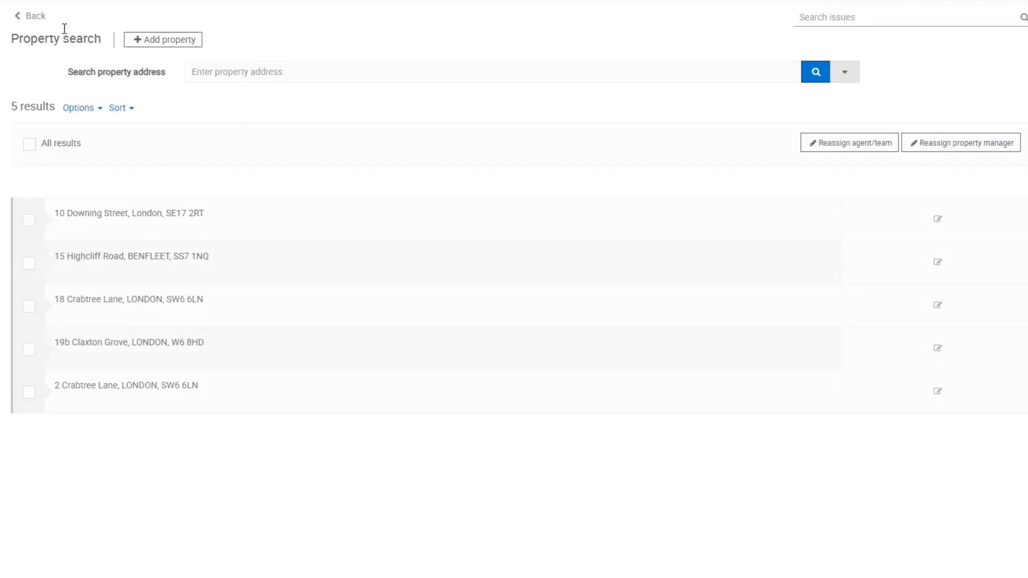
left_click(45, 21)
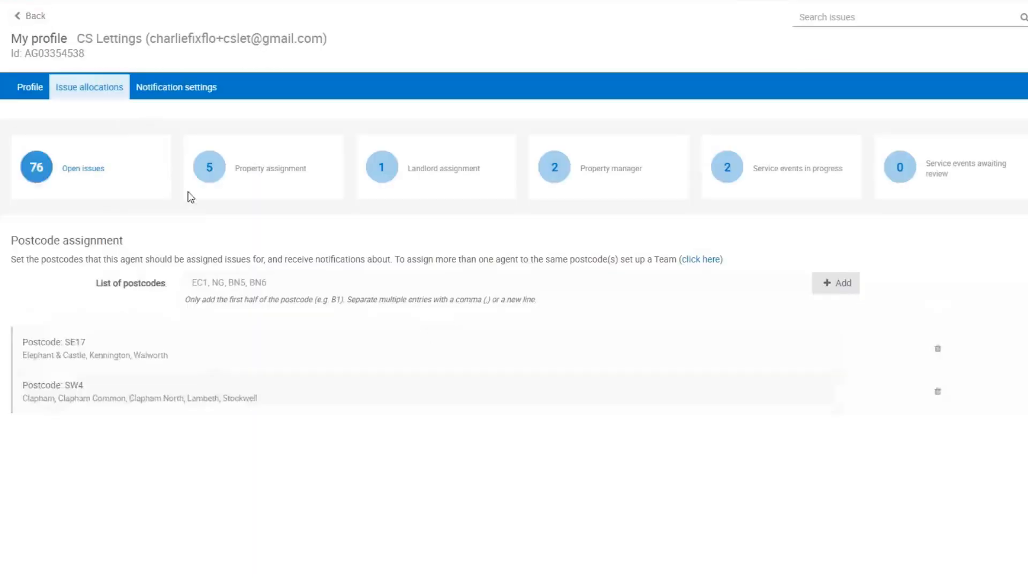
Step: Open the second property assigned to the agent and review its property manager and issue assignment details
left_click(250, 185)
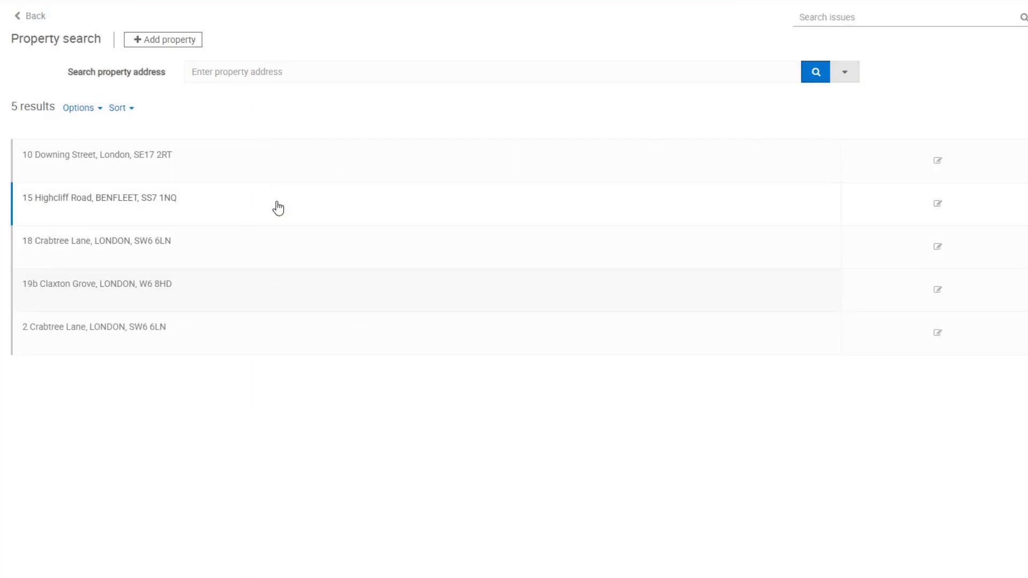
left_click(276, 207)
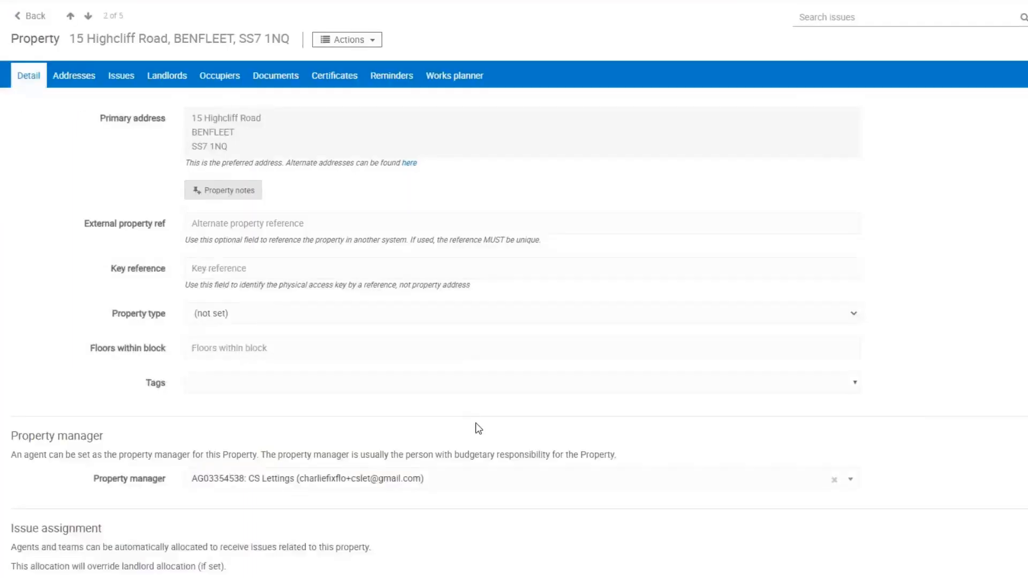
scroll(477, 427, "down", 3)
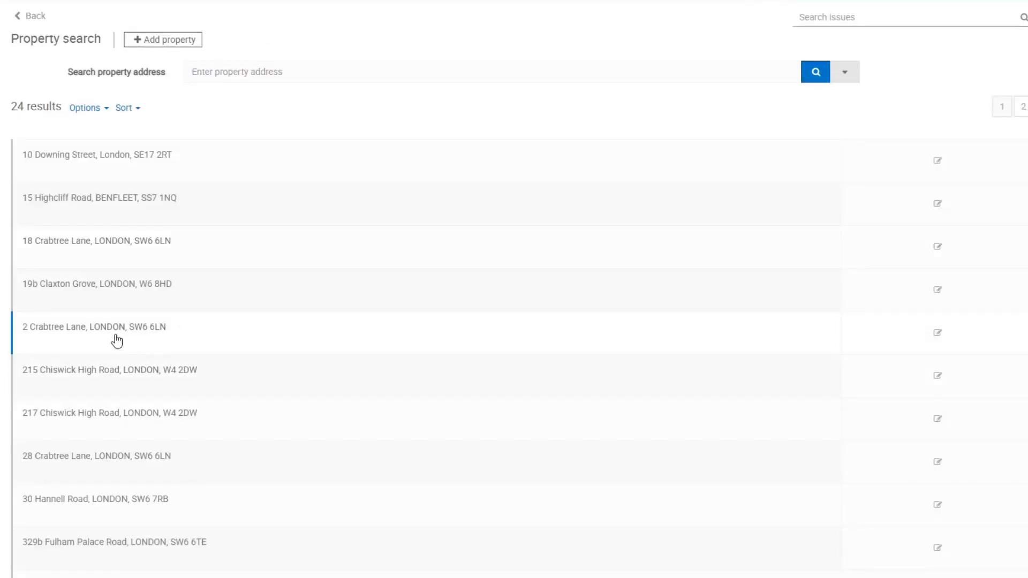
Step: Change the issue assignment of the fifth property in the full property list to a different agent and save it
left_click(225, 340)
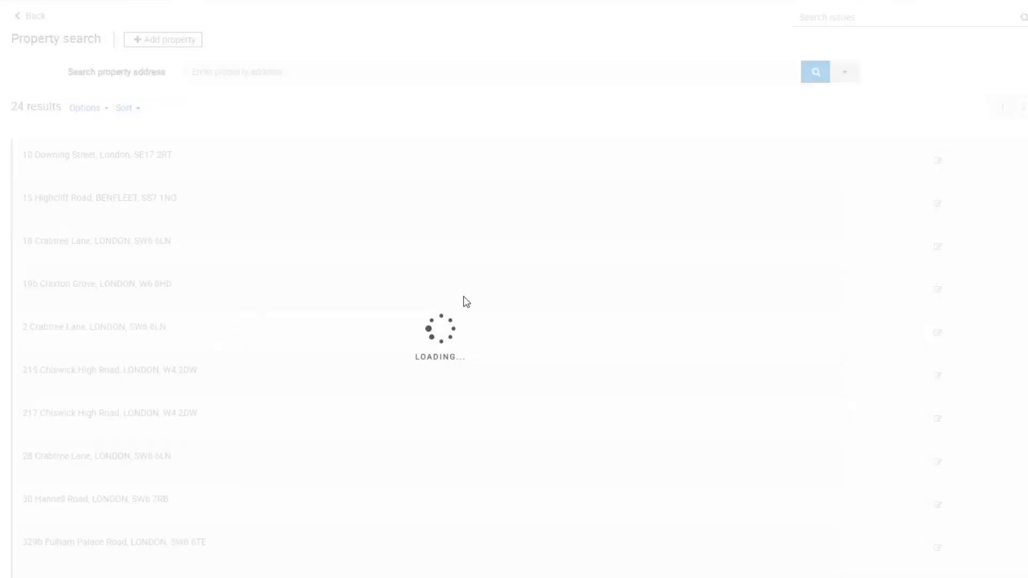
scroll(464, 300, "down", 2)
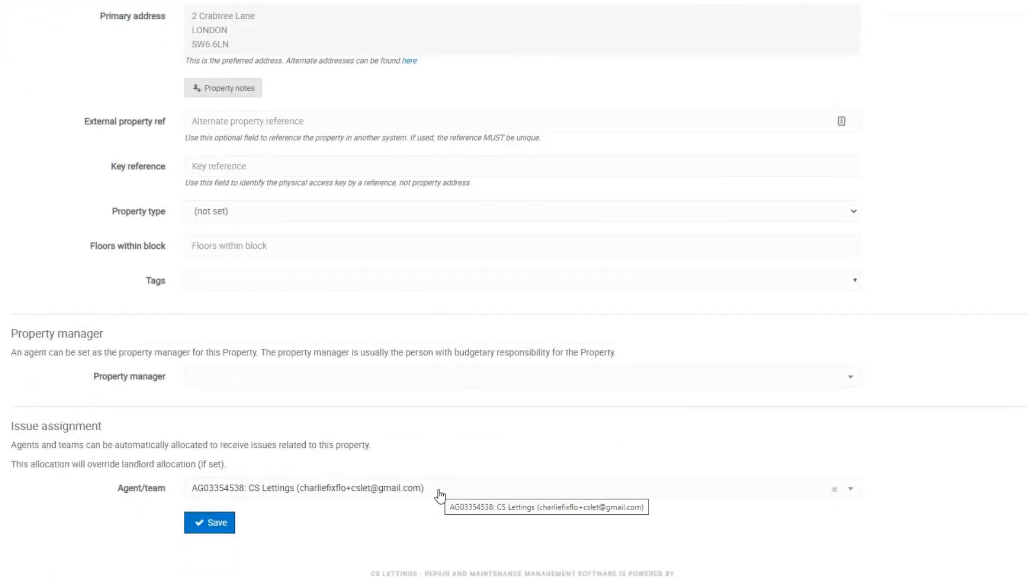
left_click(439, 496)
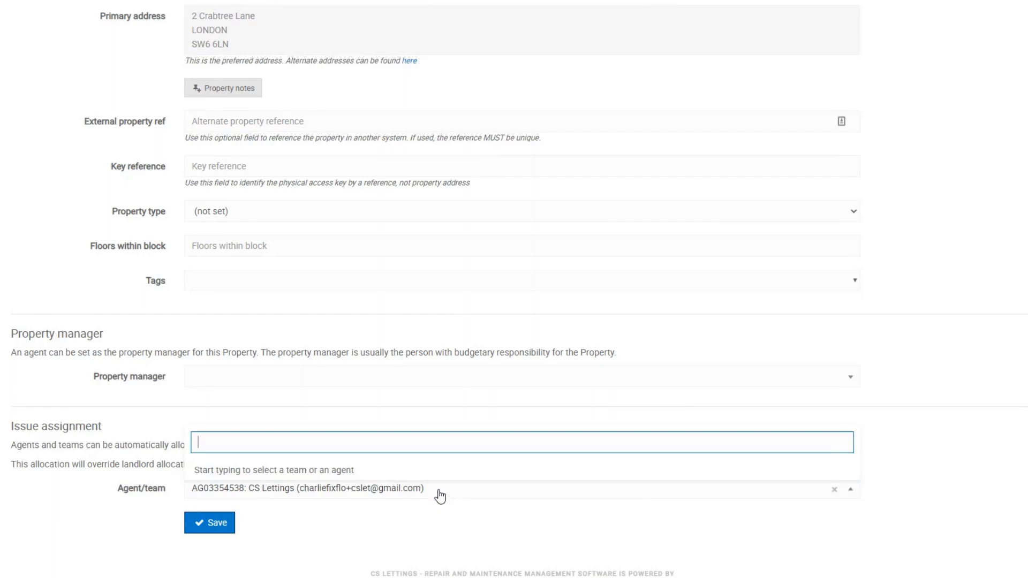
type("jes")
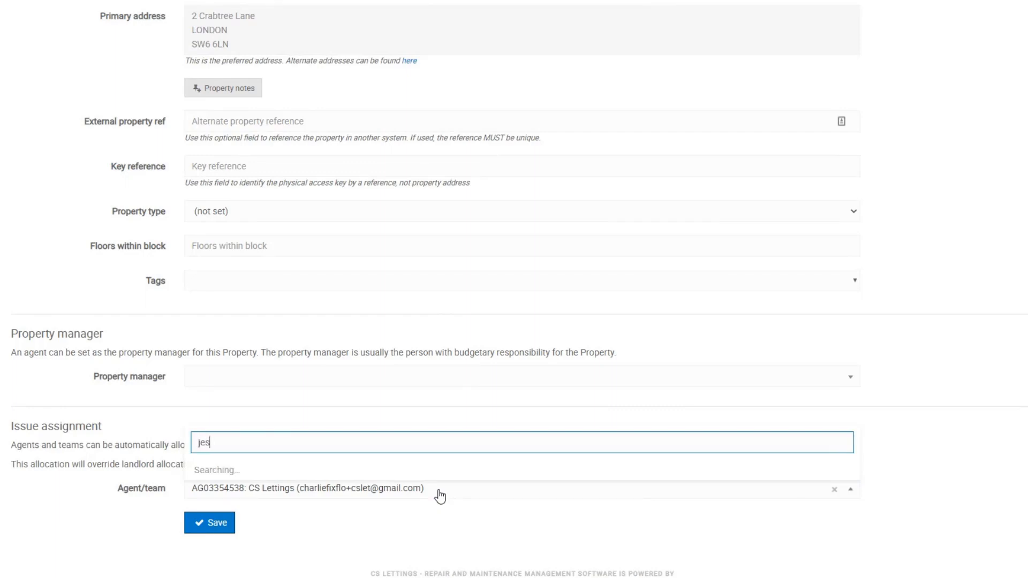
left_click(311, 434)
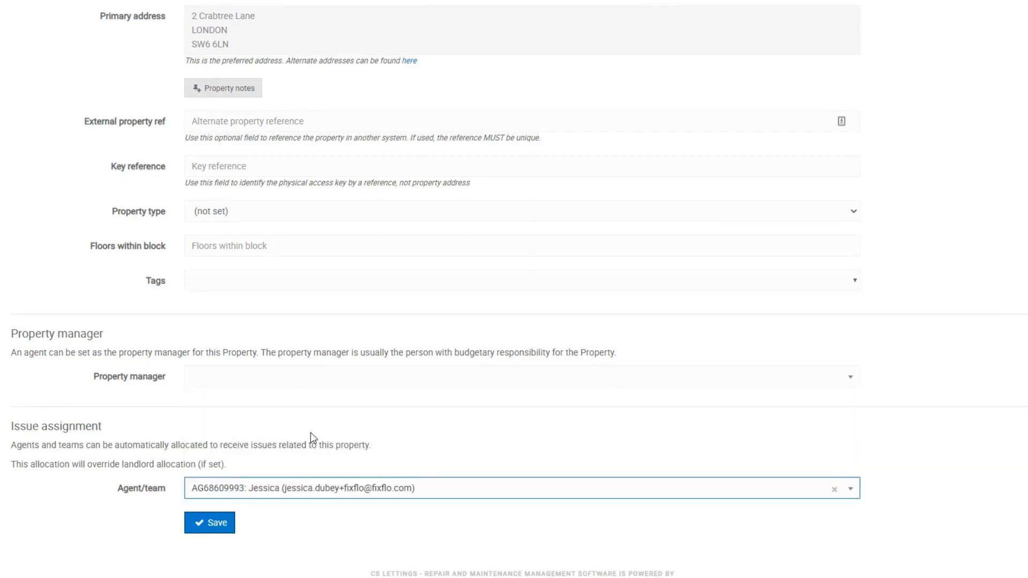
left_click(213, 525)
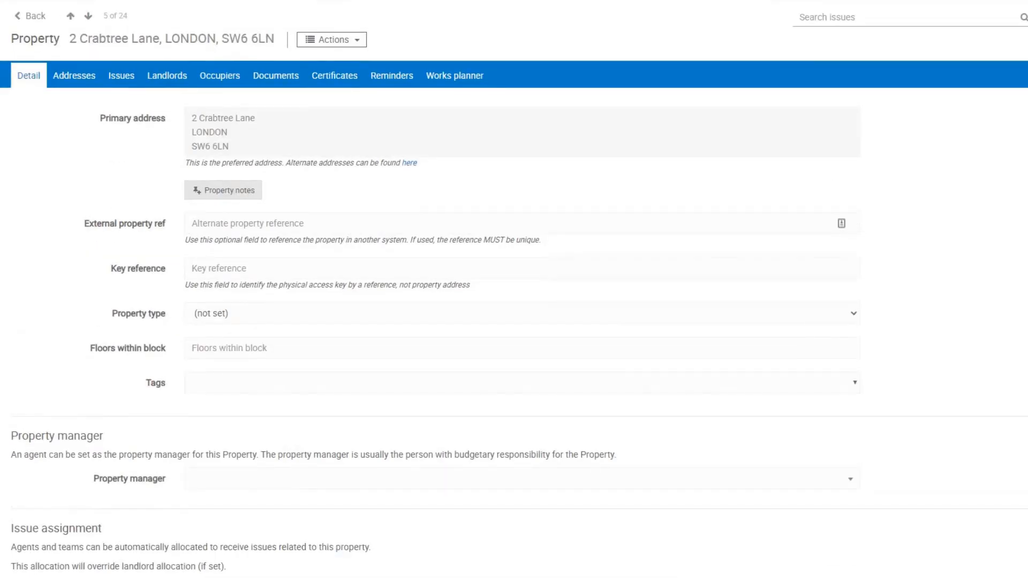
Step: Open the full property list and enable bulk actions for its results
left_click(67, 301)
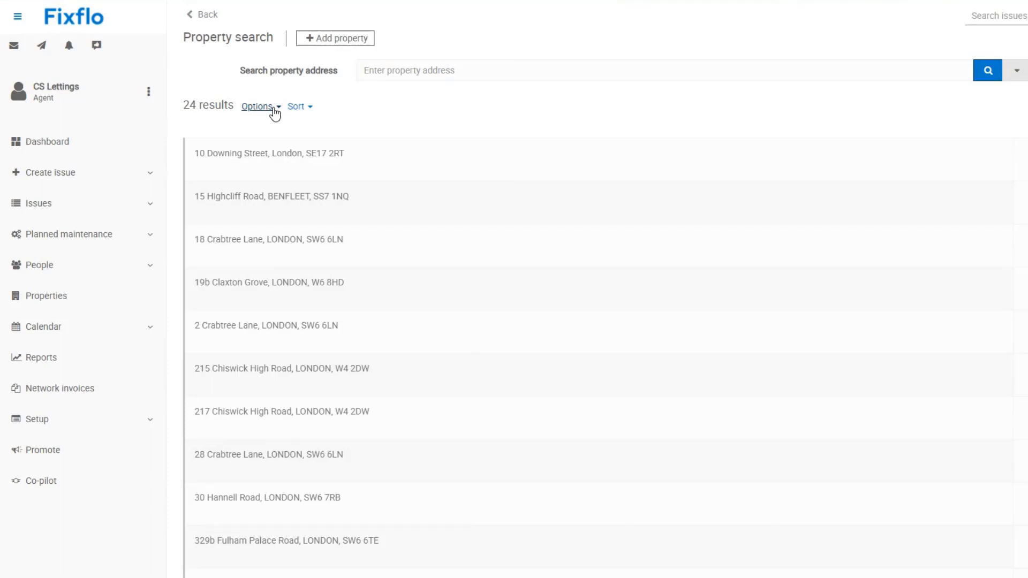
left_click(275, 112)
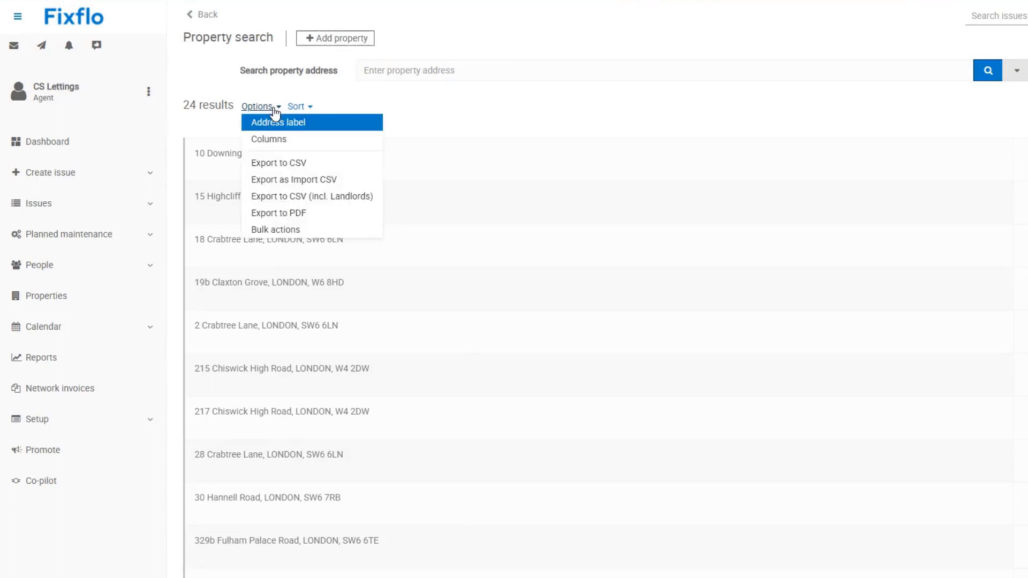
left_click(284, 230)
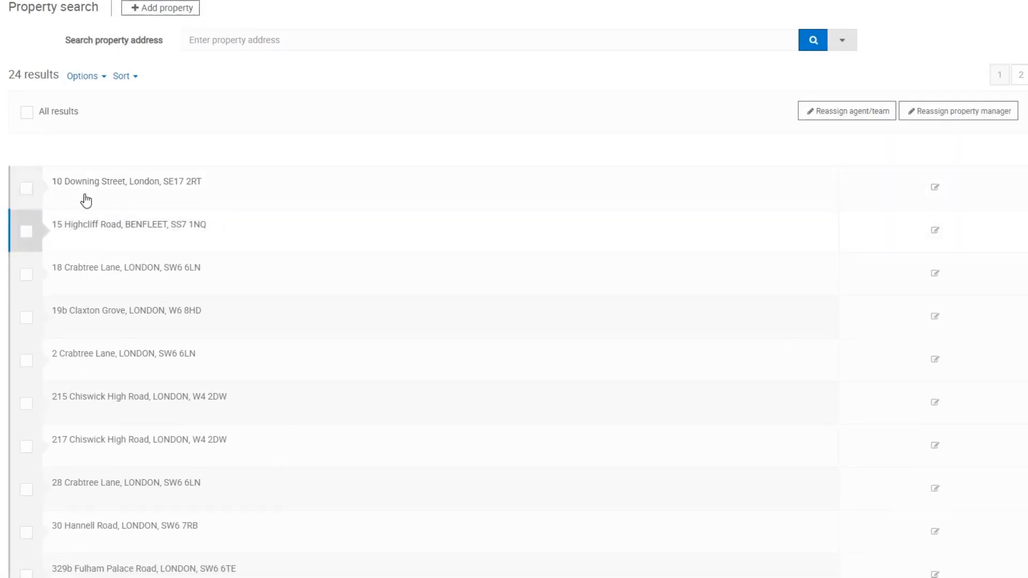
Step: Select the first three and the fifth to eighth properties, and bulk reassign their agent/team to CS Lettings
left_click(27, 191)
left_click(27, 248)
left_click(27, 275)
scroll(30, 307, "down", 1)
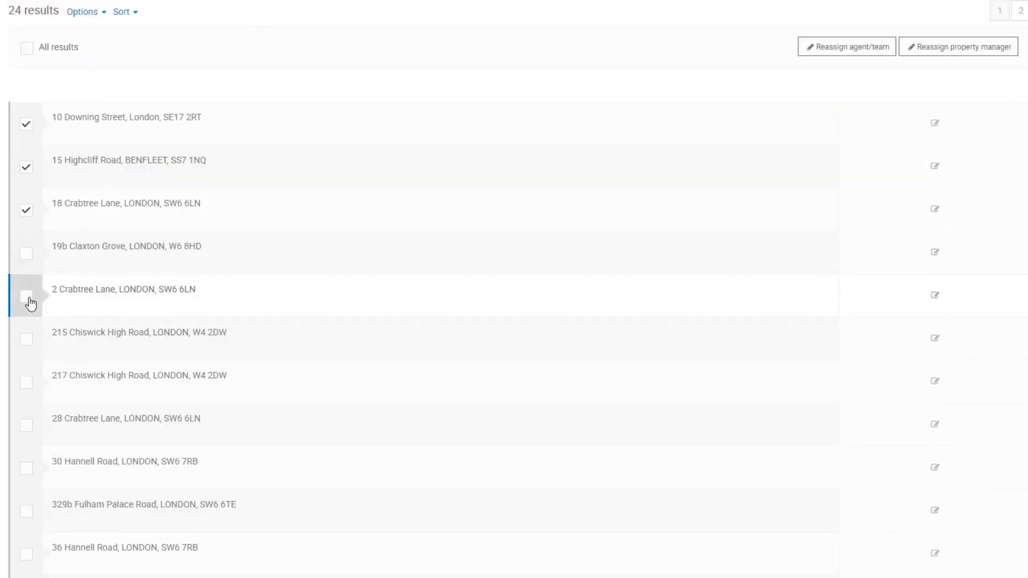
left_click(28, 299)
left_click(27, 342)
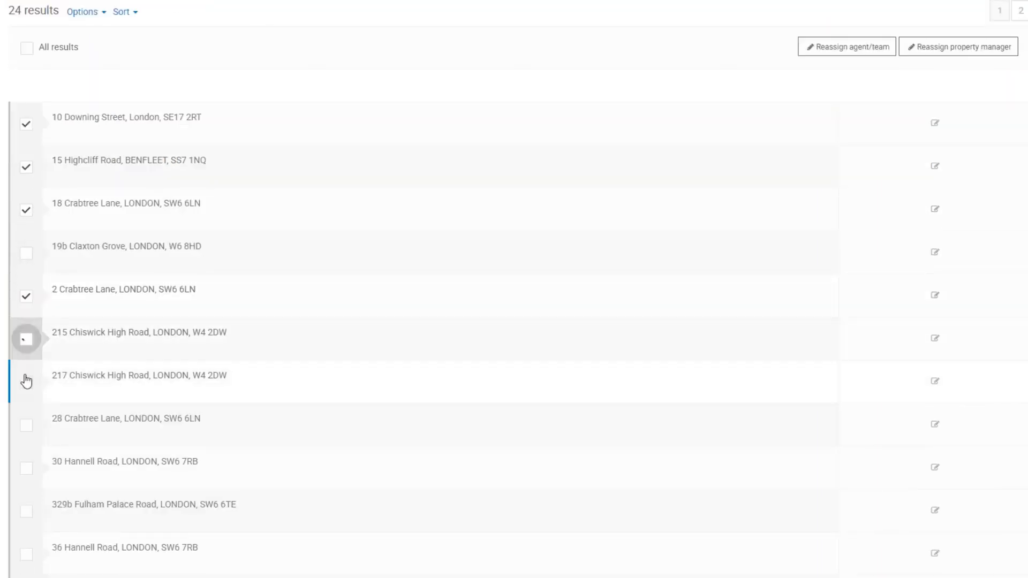
left_click(26, 388)
left_click(28, 431)
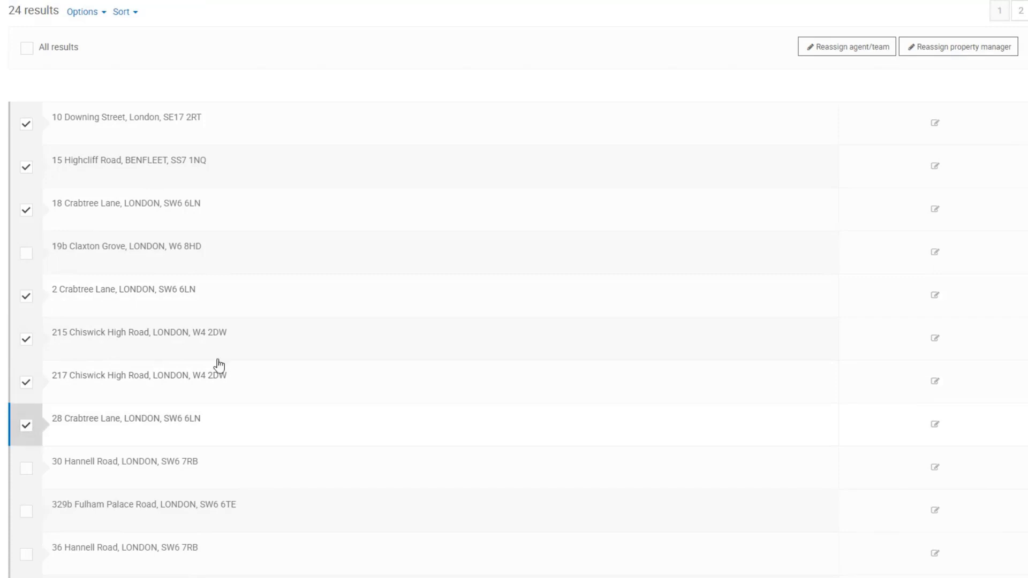
scroll(799, 181, "up", 1)
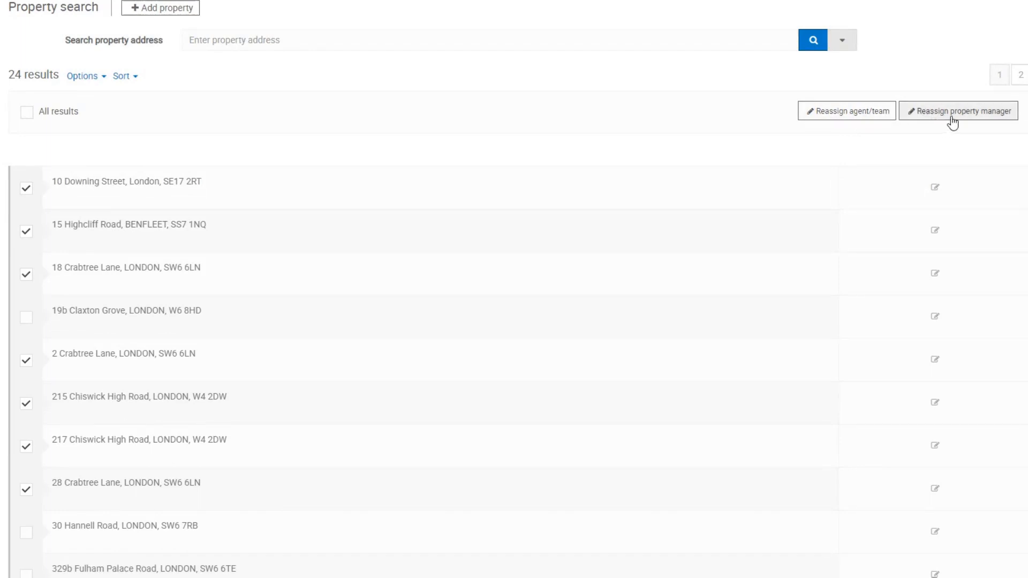
left_click(876, 112)
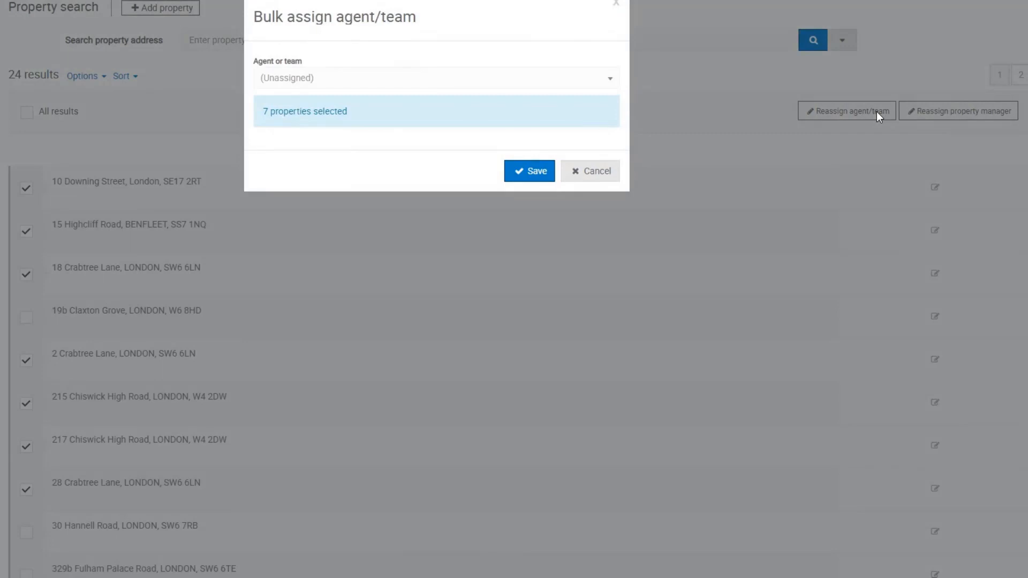
left_click(371, 94)
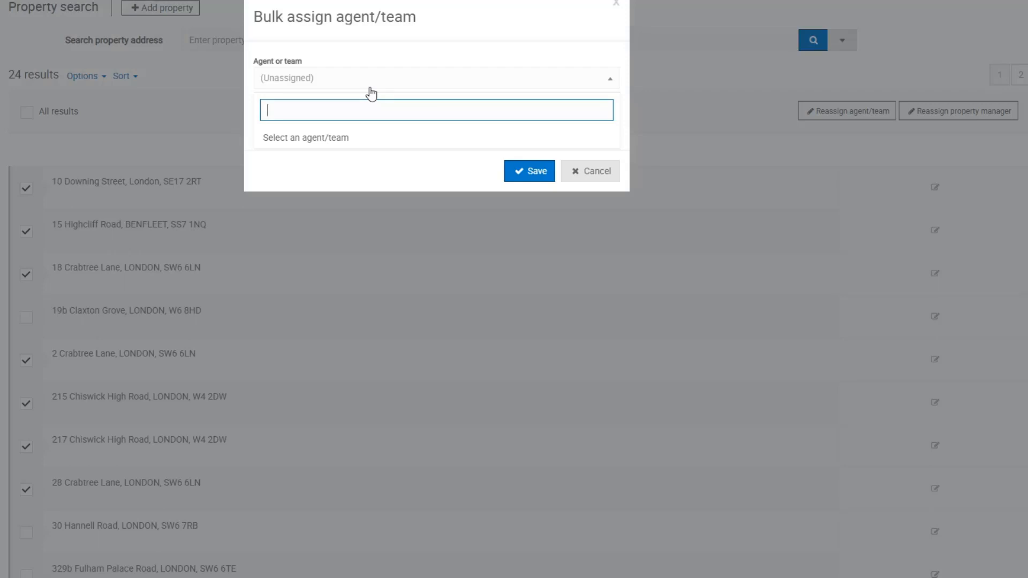
type("cs")
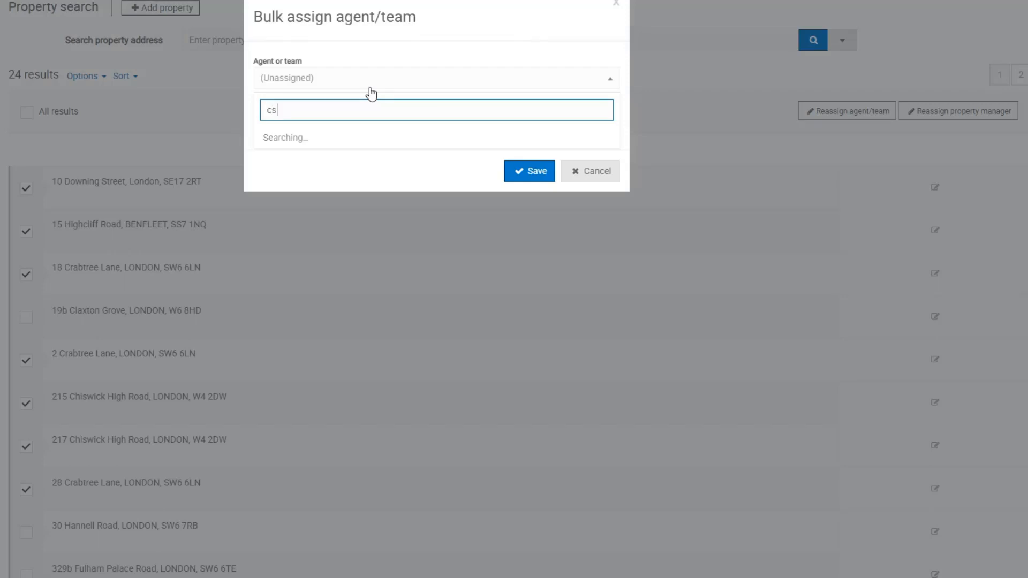
left_click(373, 139)
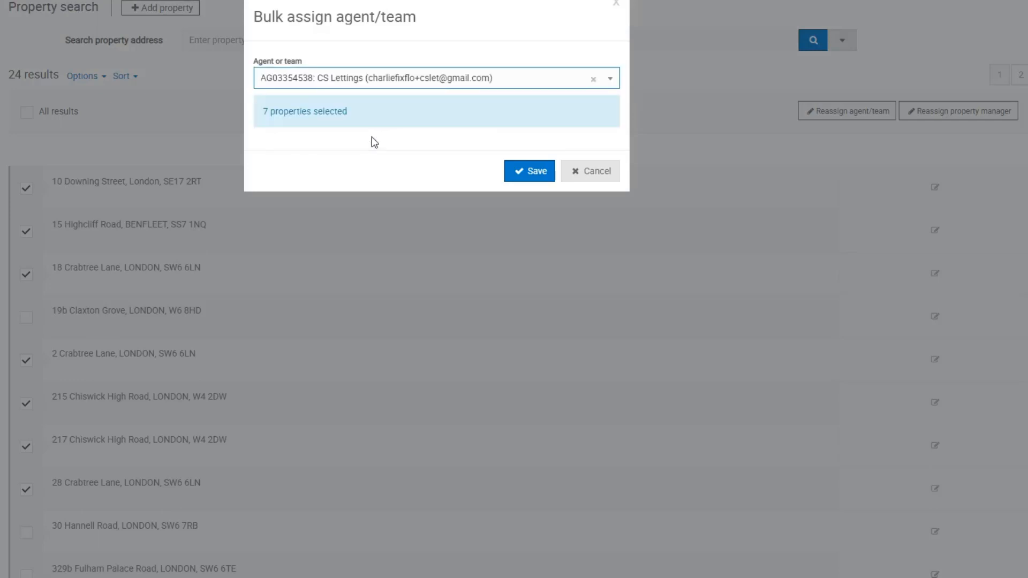
left_click(544, 182)
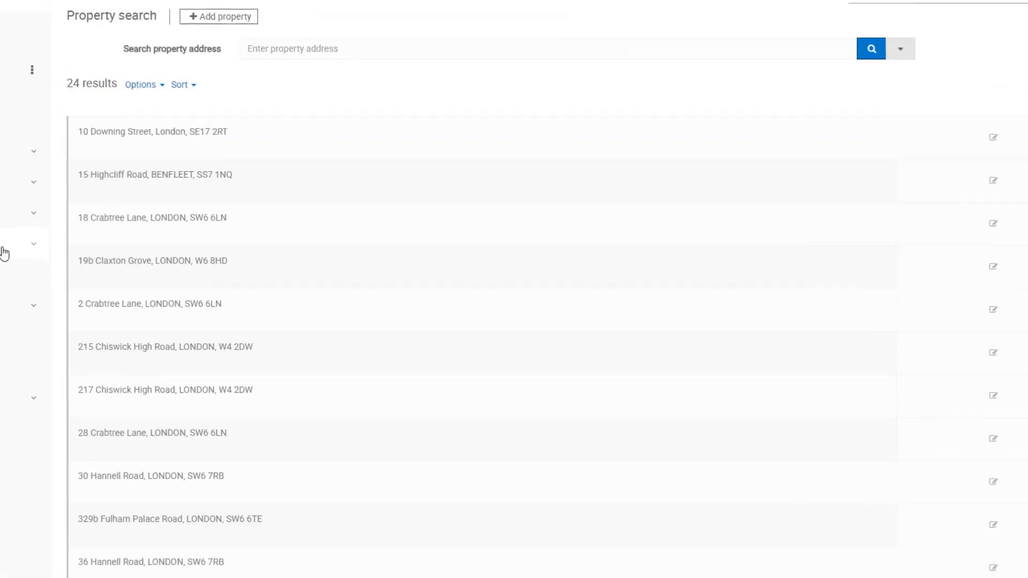
Step: Open the issue allocations of the CS Lettings agent and list the landlords assigned to that agent
left_click(119, 270)
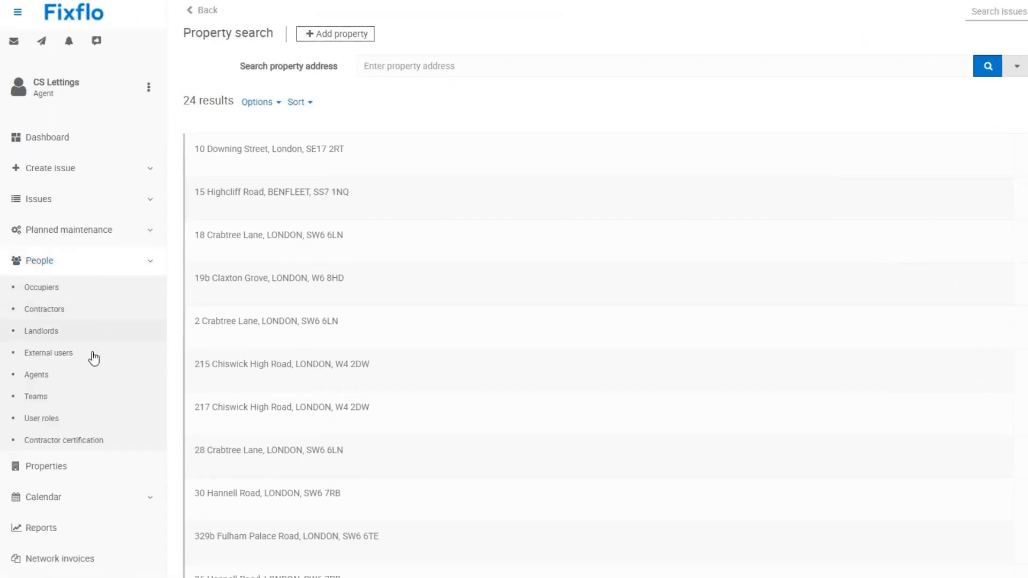
left_click(90, 384)
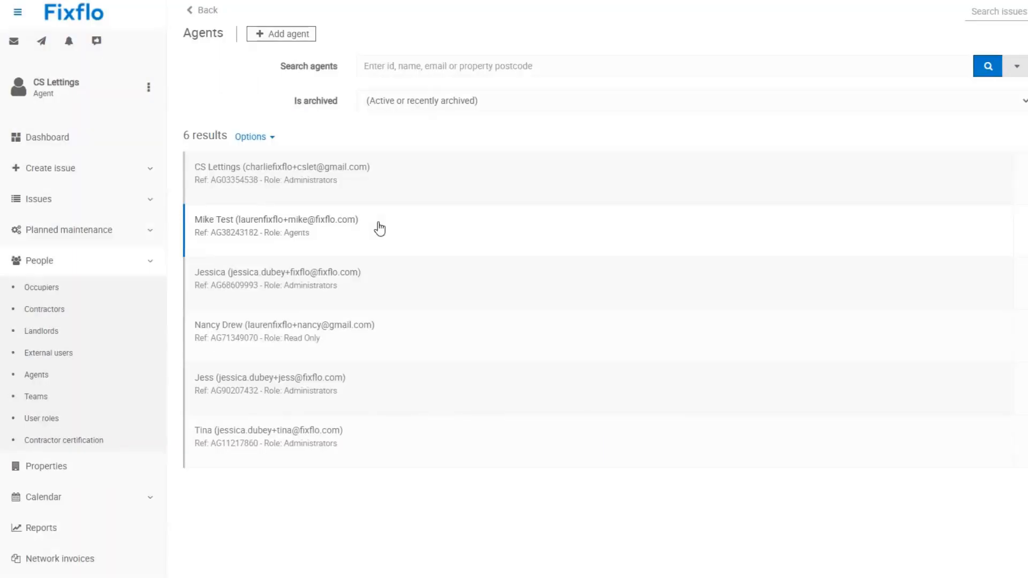
left_click(398, 182)
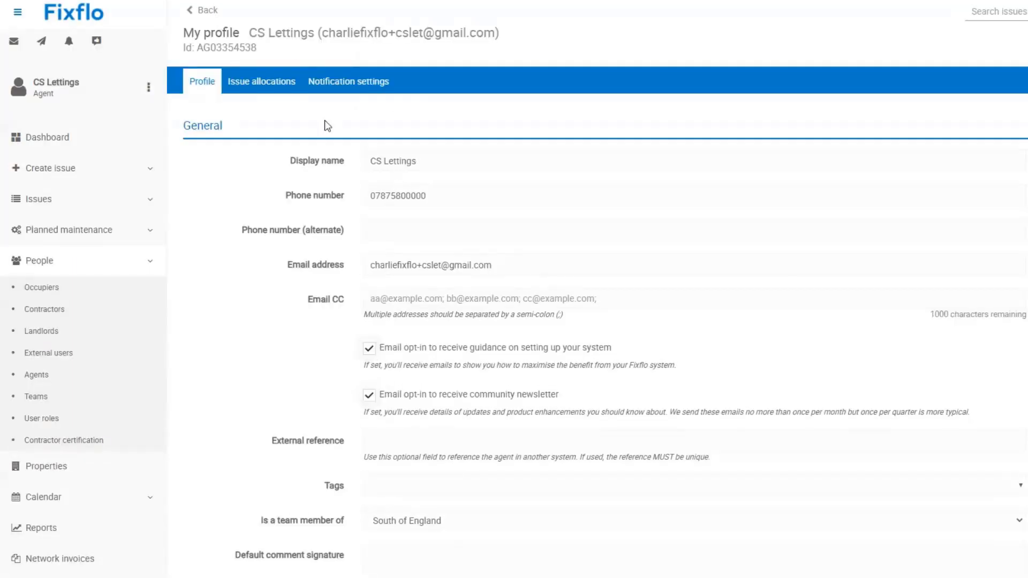
left_click(284, 94)
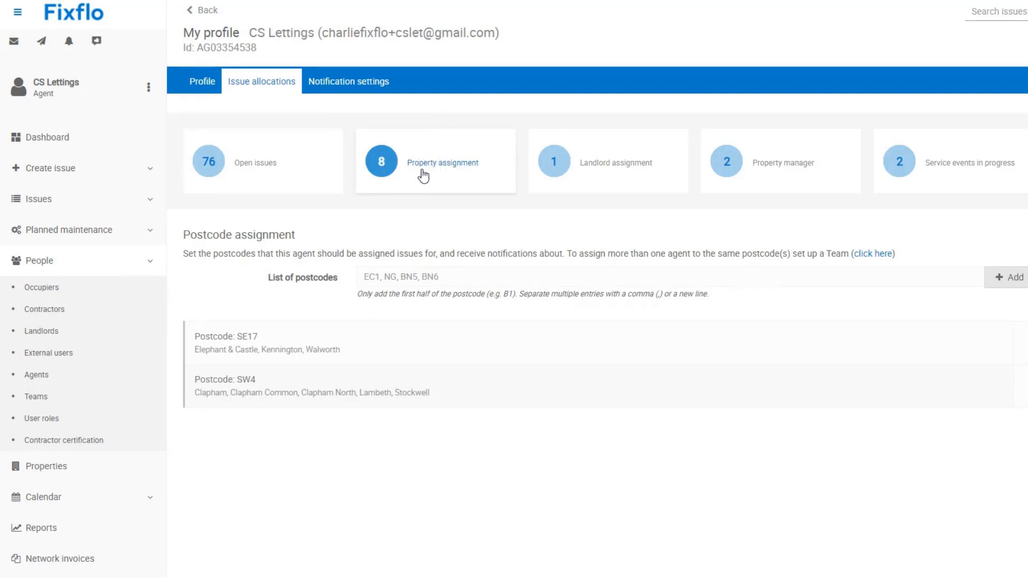
left_click(598, 168)
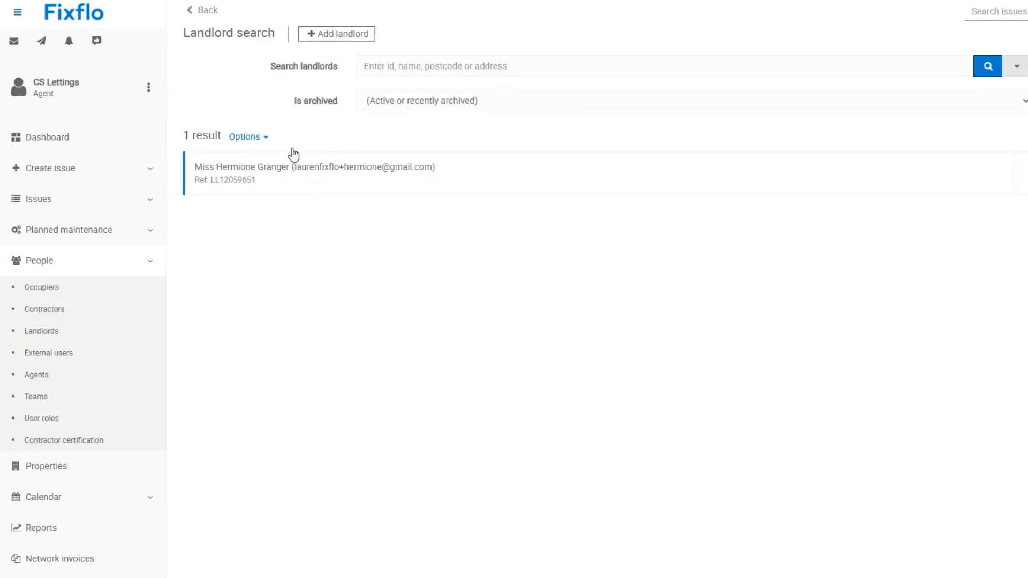
Step: Open the landlord assigned to CS Lettings and review the agent/team set in the landlord's issue assignment section
left_click(257, 142)
left_click(257, 142)
left_click(494, 175)
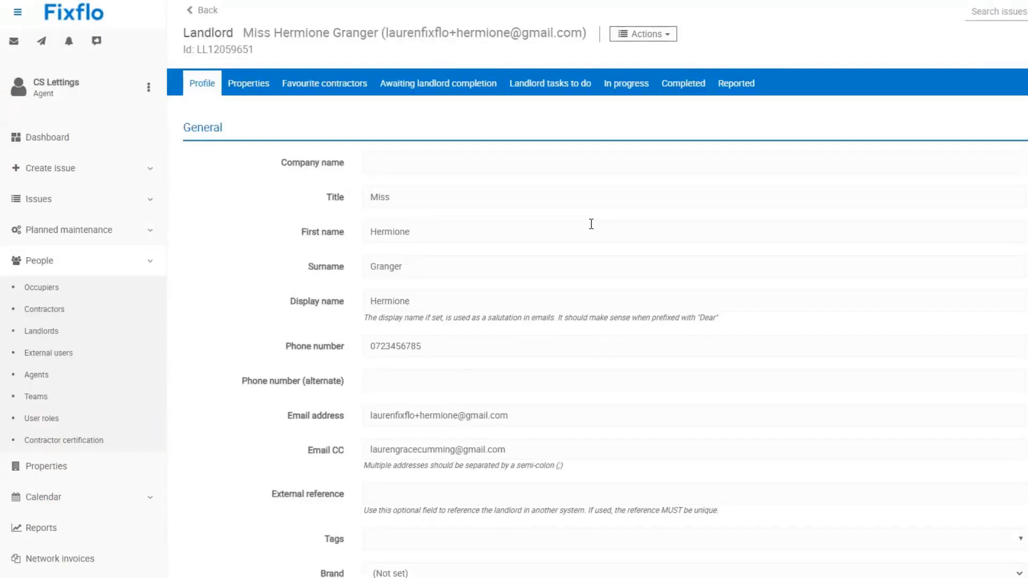
scroll(591, 223, "down", 5)
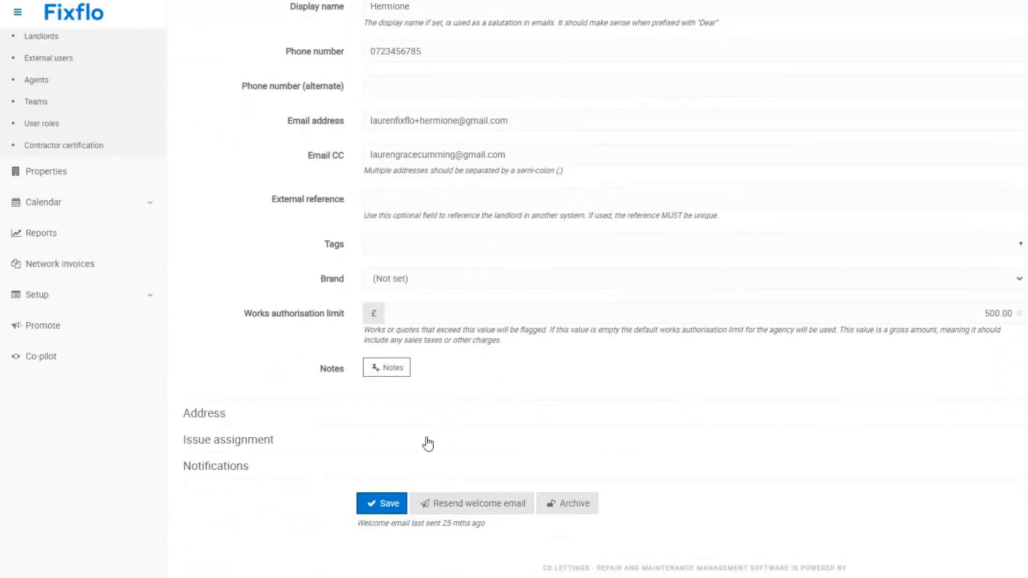
left_click(427, 444)
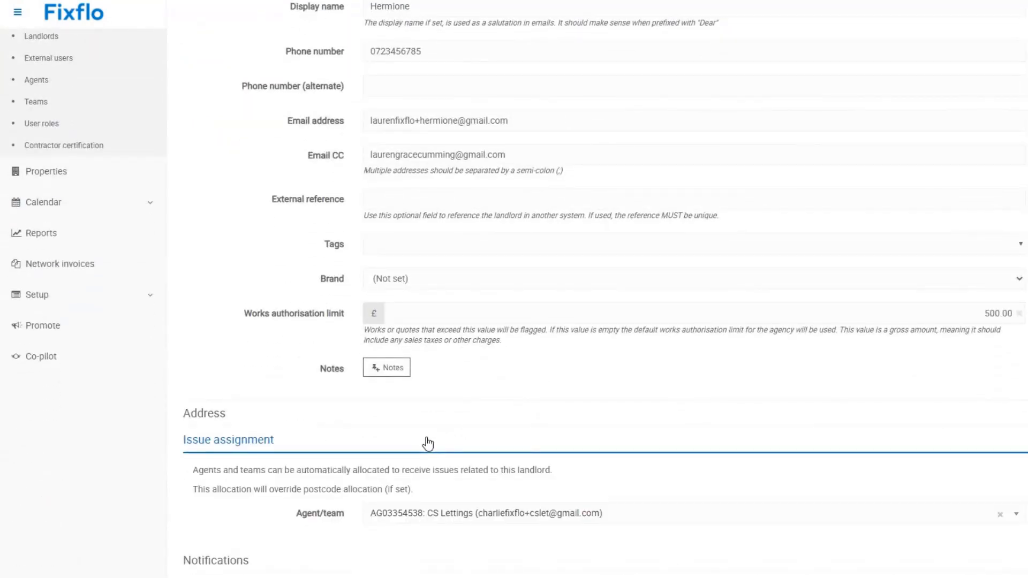
scroll(425, 440, "down", 3)
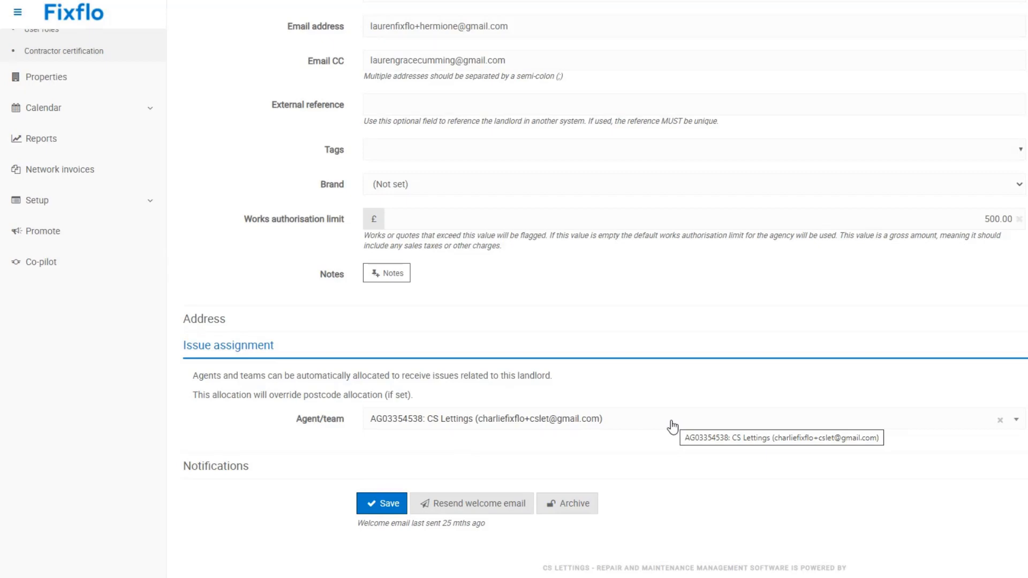
scroll(448, 413, "up", 6)
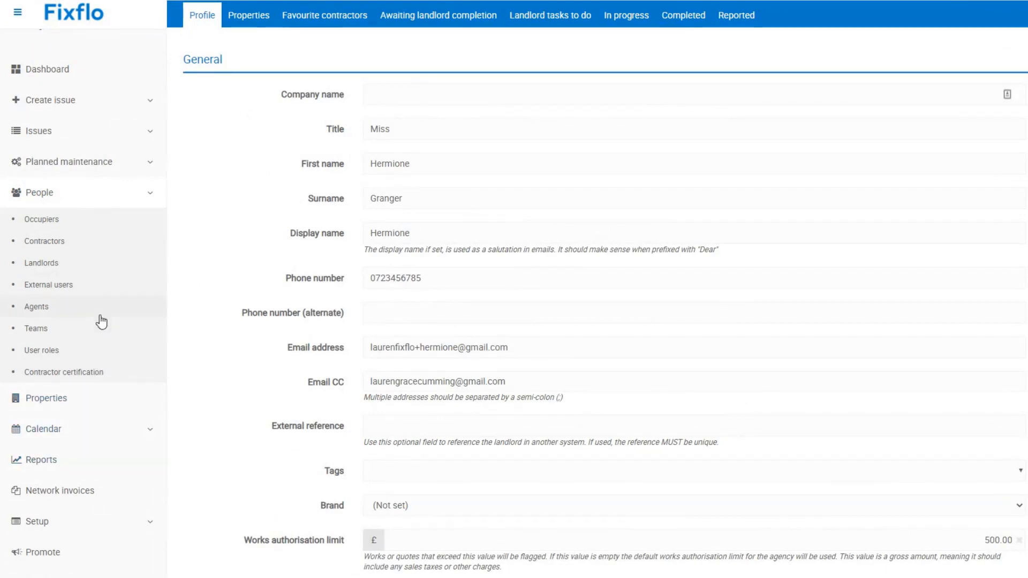
Step: Open the full landlord list and the profile of its second landlord
left_click(93, 268)
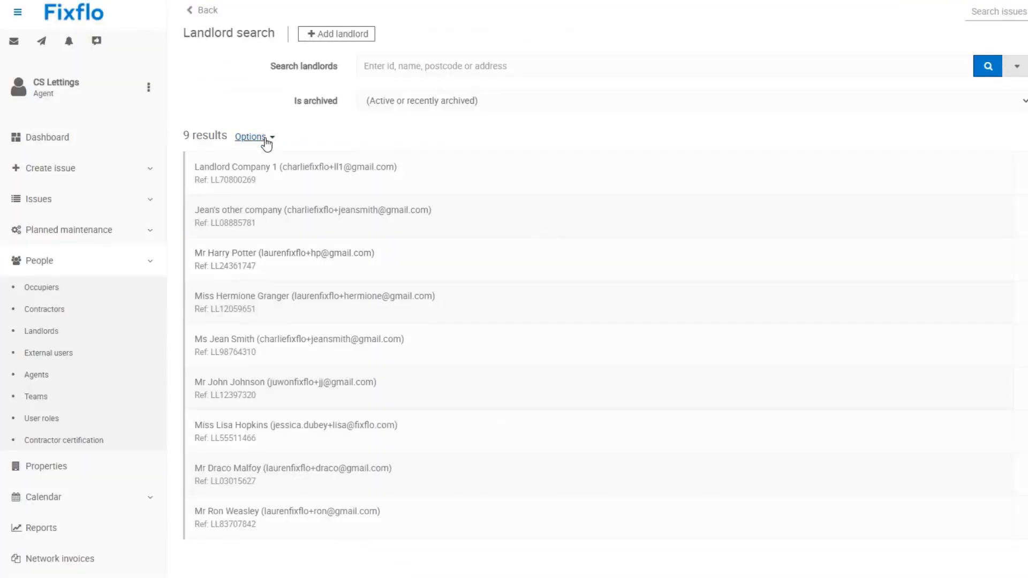
left_click(266, 140)
left_click(265, 139)
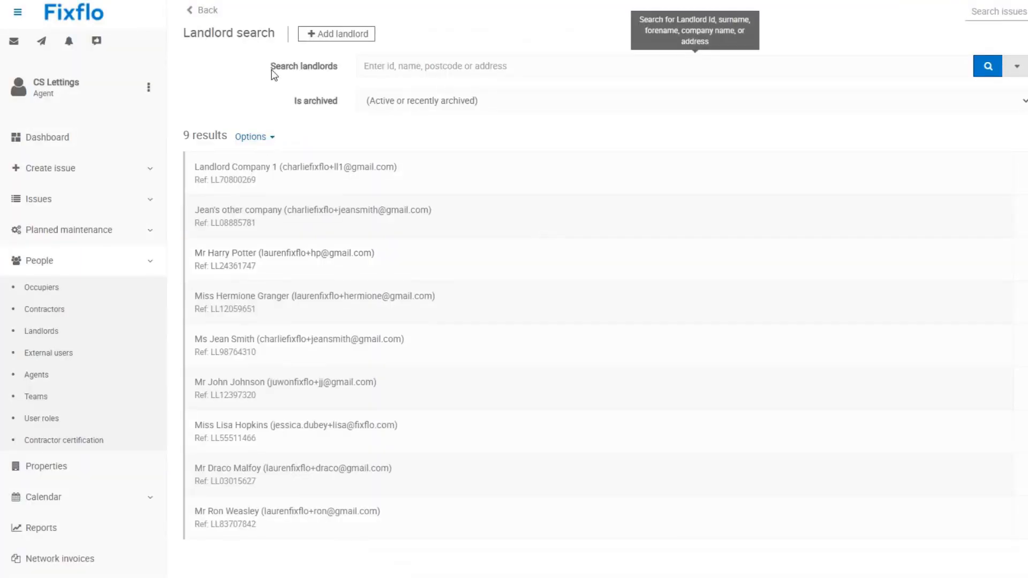
left_click(453, 207)
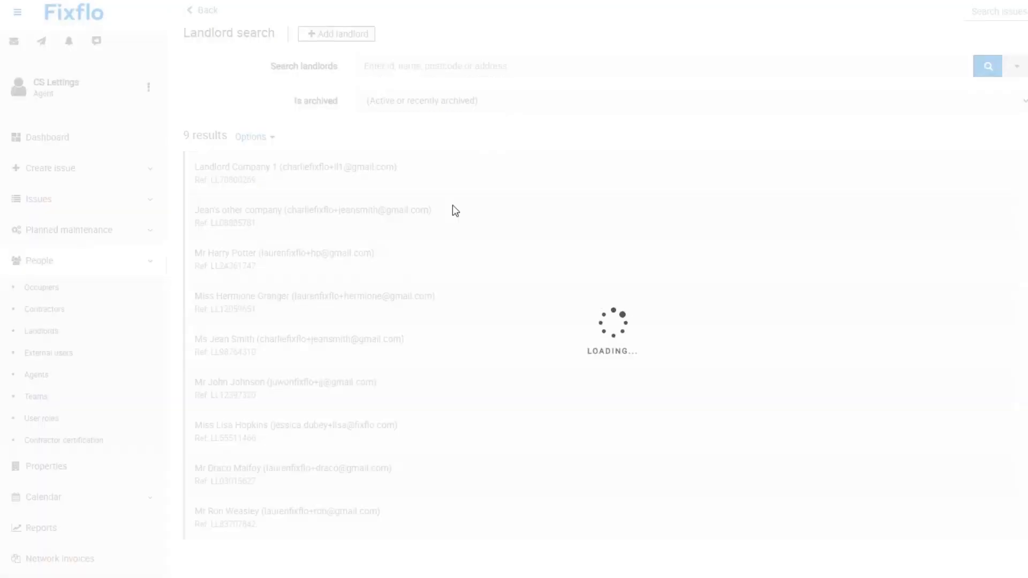
Step: Set the agent/team in this landlord's issue assignment to CS Lettings and save the profile
scroll(454, 205, "down", 5)
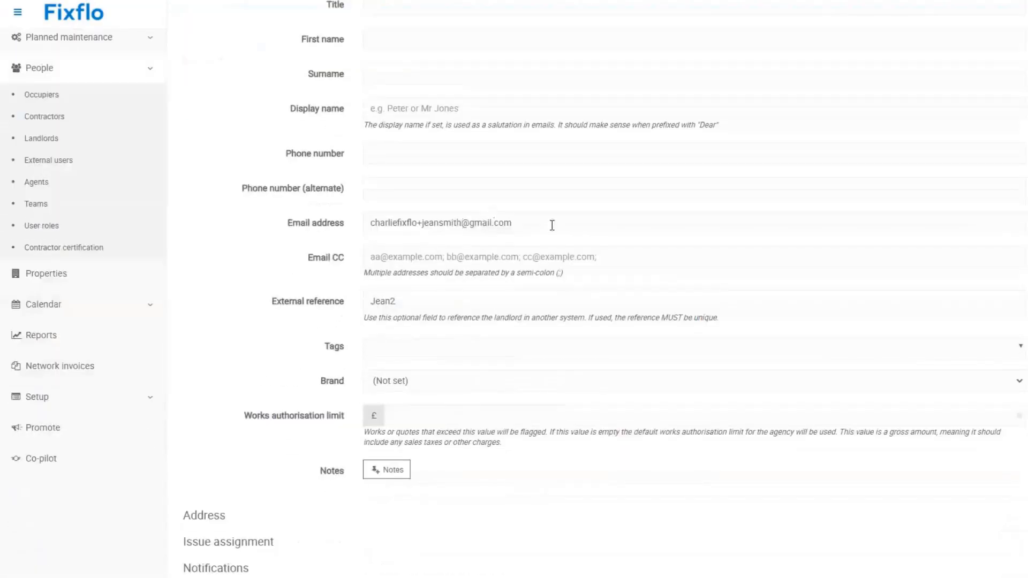
left_click(355, 448)
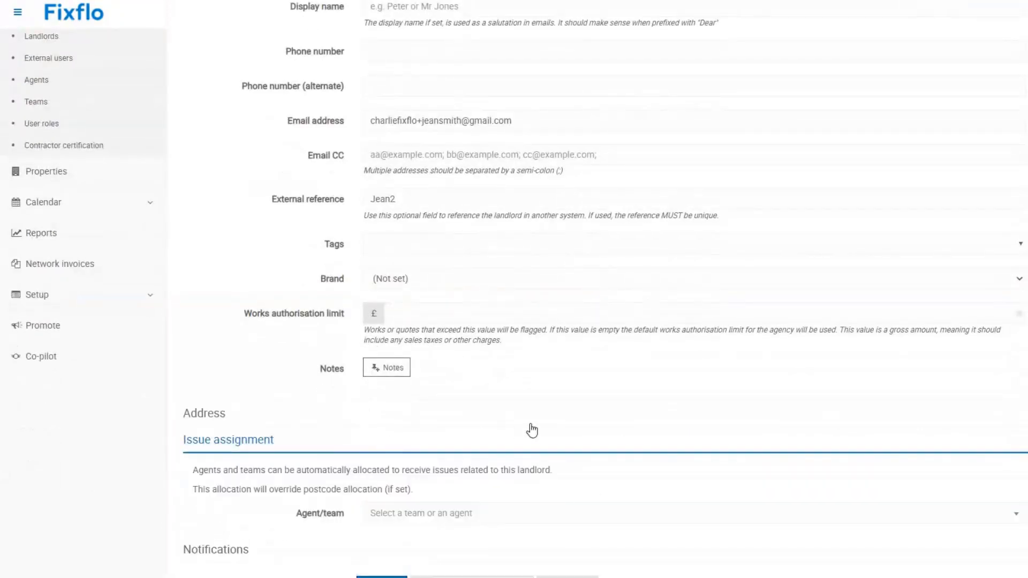
scroll(535, 429, "down", 2)
left_click(473, 423)
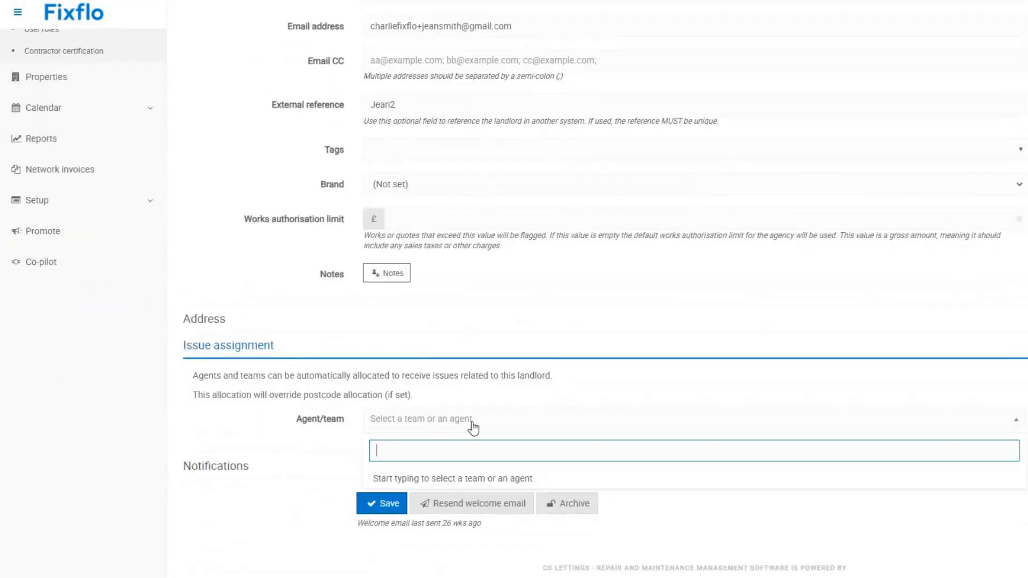
type("cs")
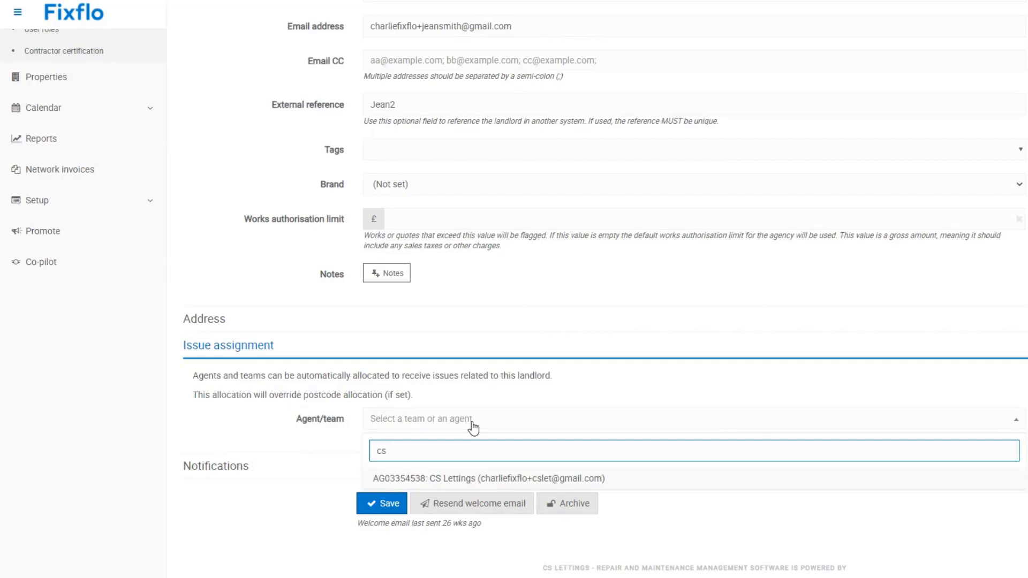
left_click(486, 481)
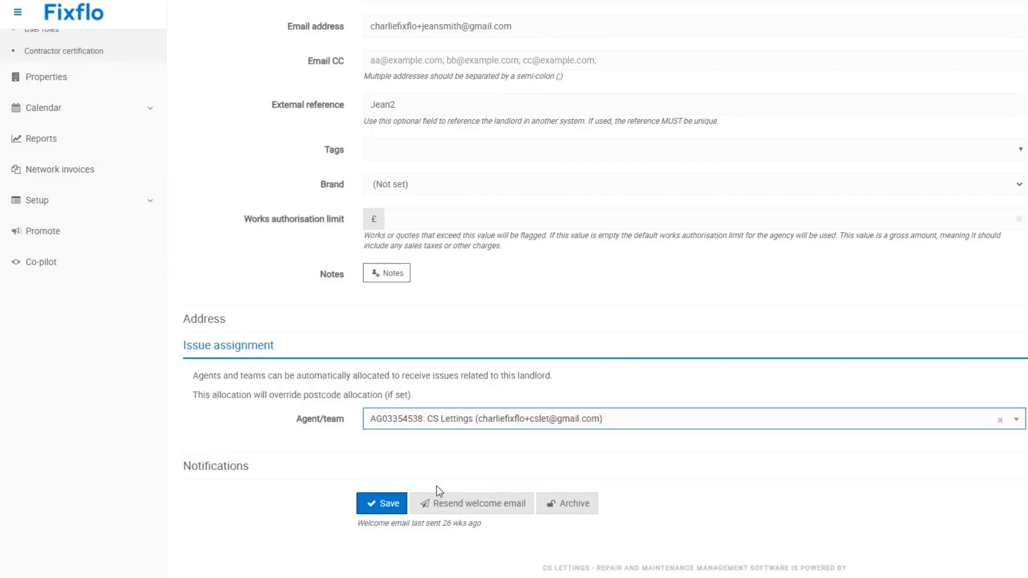
left_click(406, 499)
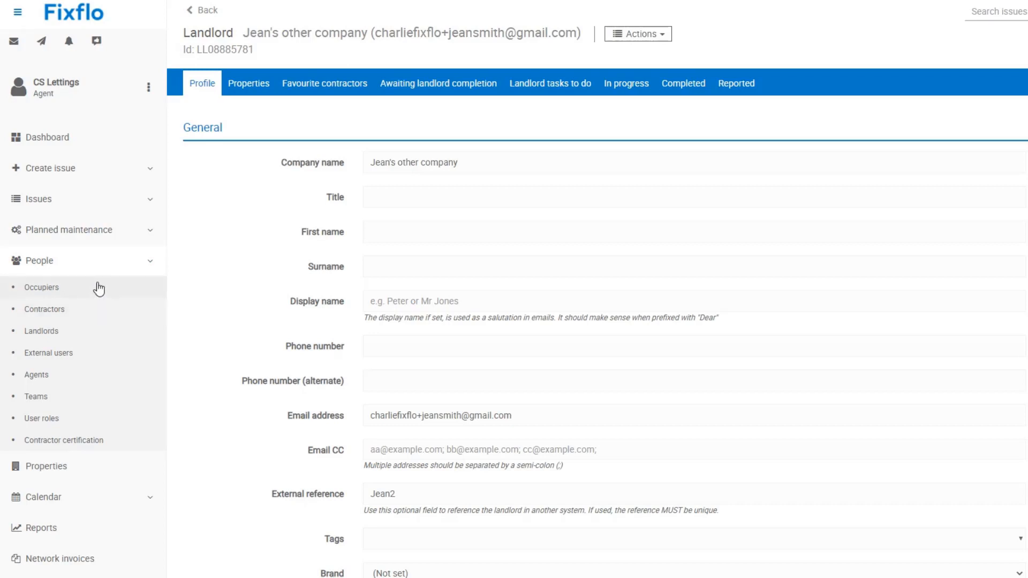
Step: Reopen the CS Lettings agent's issue allocations and check the list of landlords assigned to the agent
left_click(99, 380)
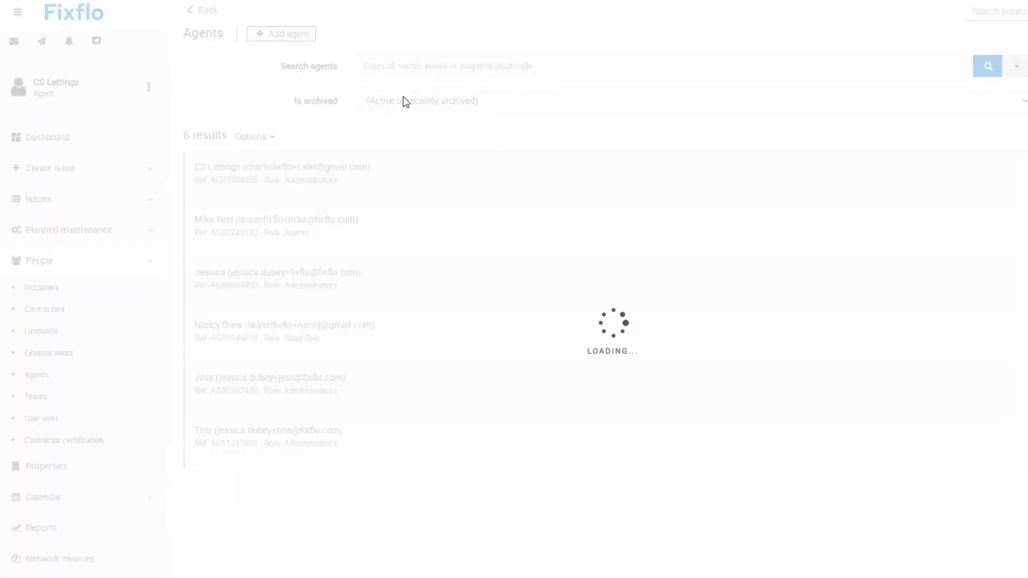
left_click(289, 85)
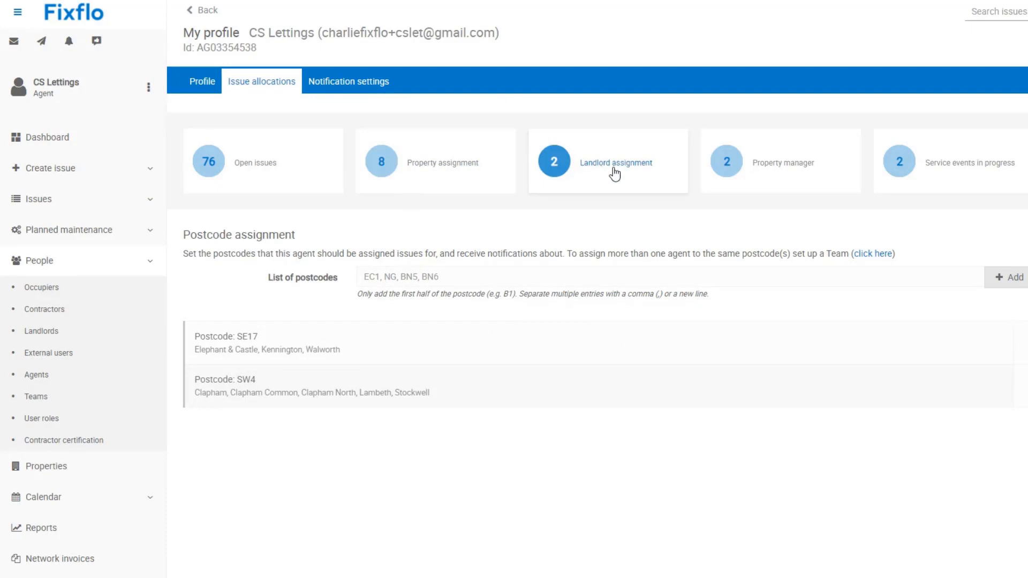
left_click(614, 172)
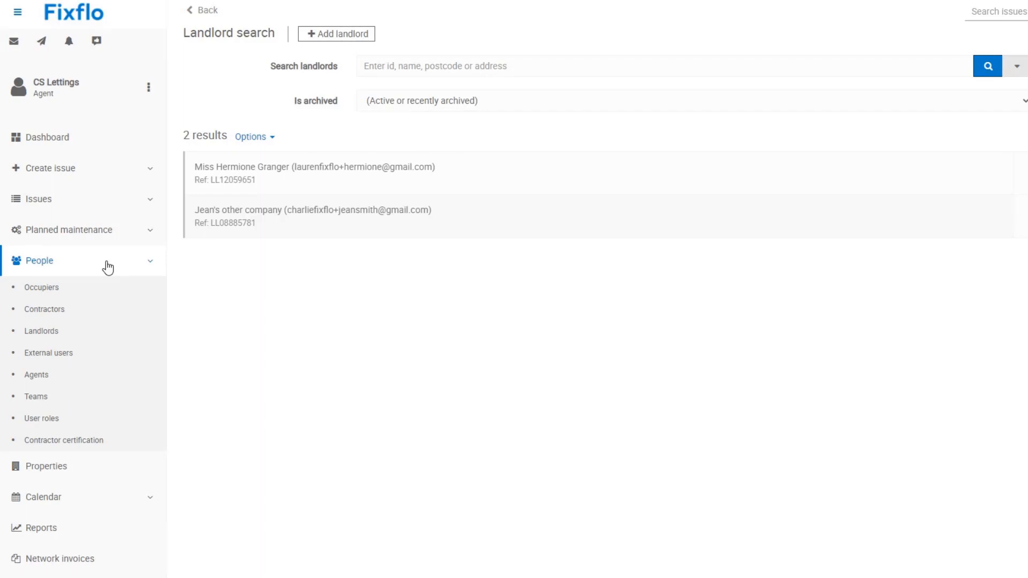
Step: Open the North team and add CS Lettings as a user of the team
left_click(79, 408)
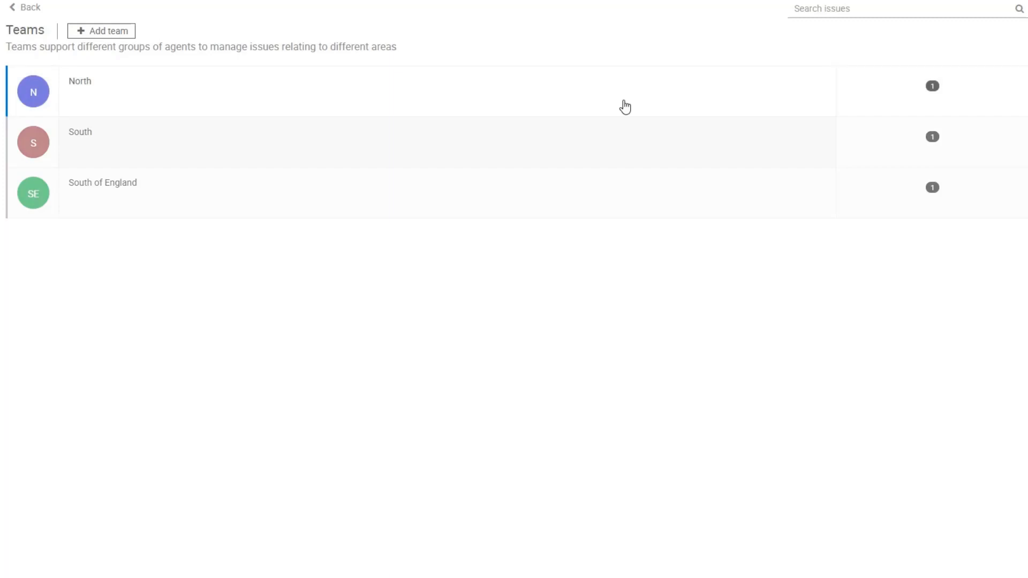
left_click(278, 93)
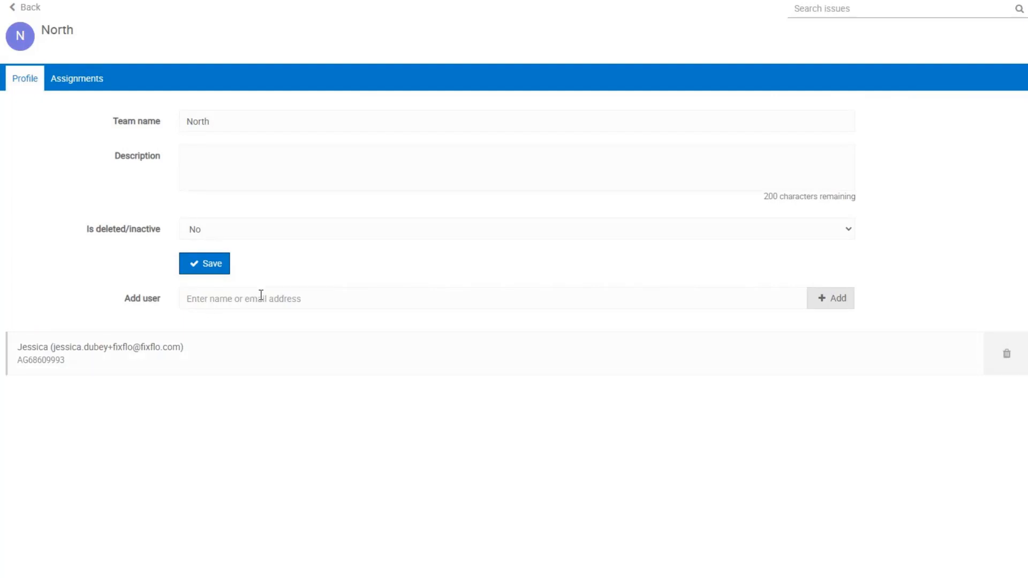
left_click(291, 298)
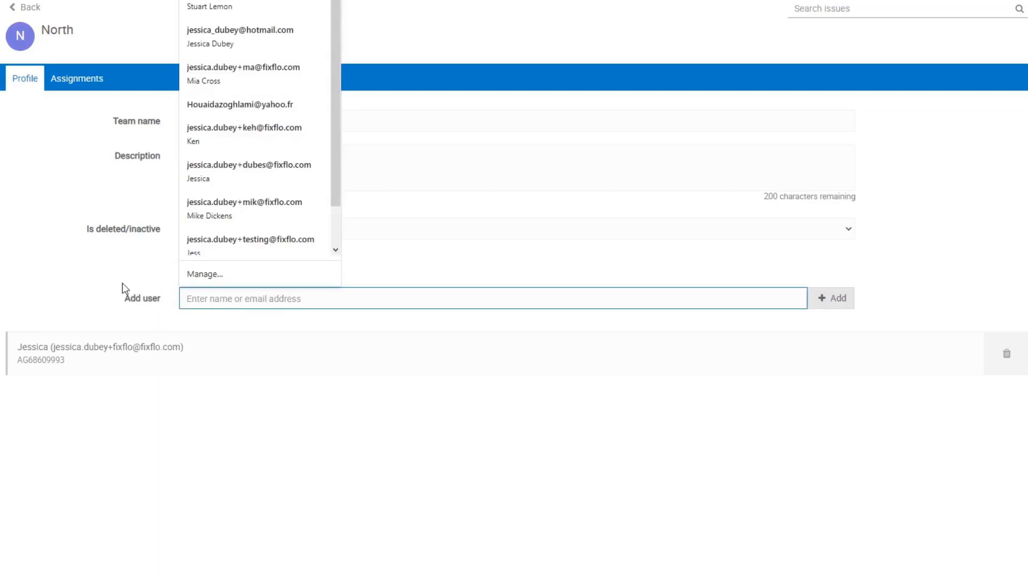
type("cs")
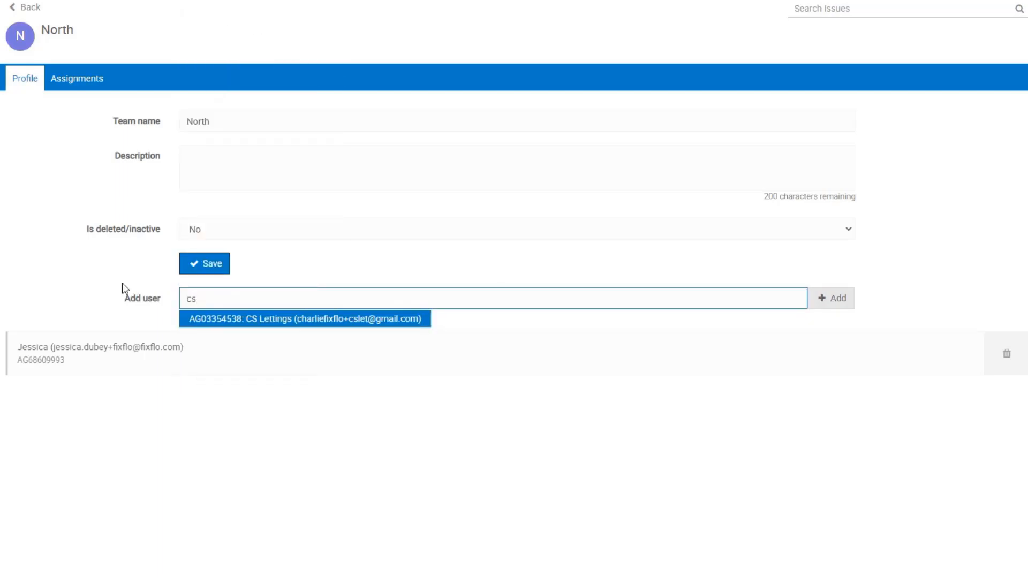
left_click(208, 327)
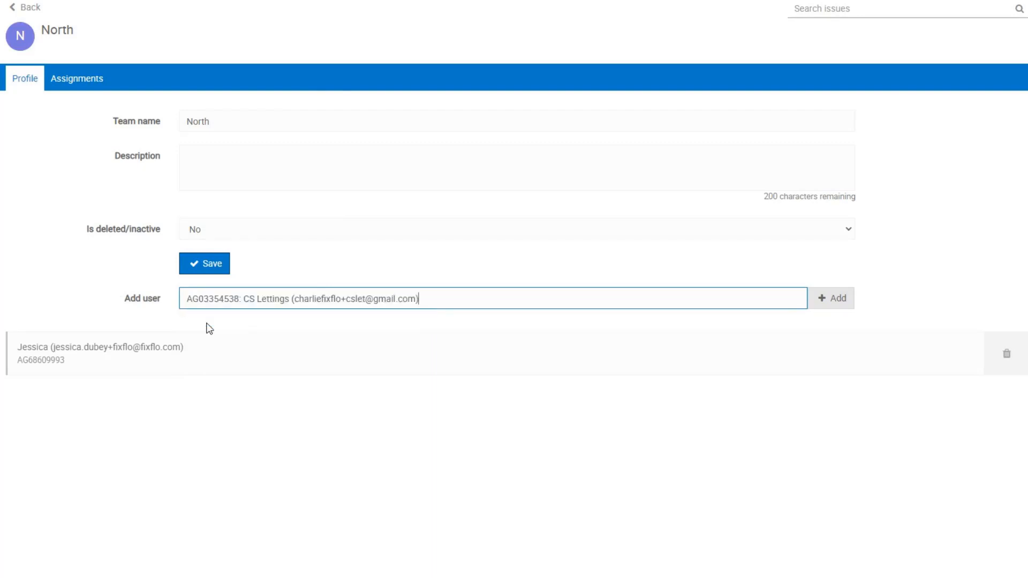
left_click(831, 305)
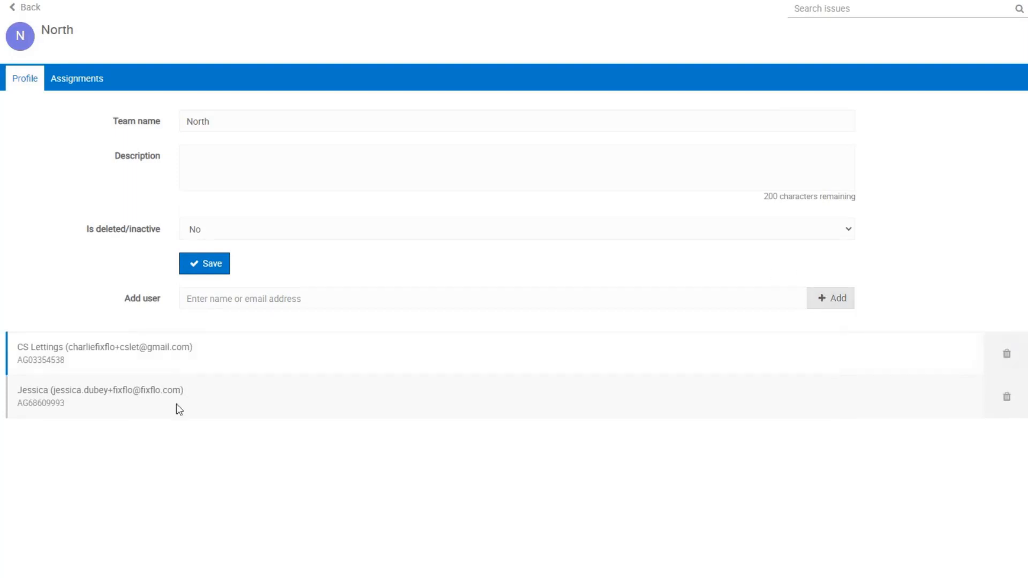
Step: Add the postcode EC1 to the North team's postcode assignment
left_click(103, 94)
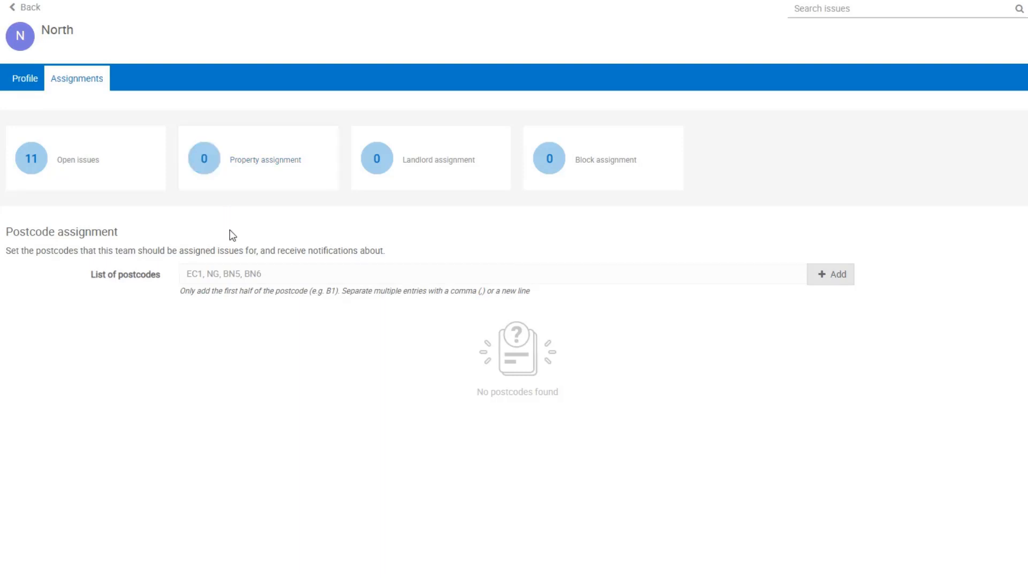
left_click(246, 273)
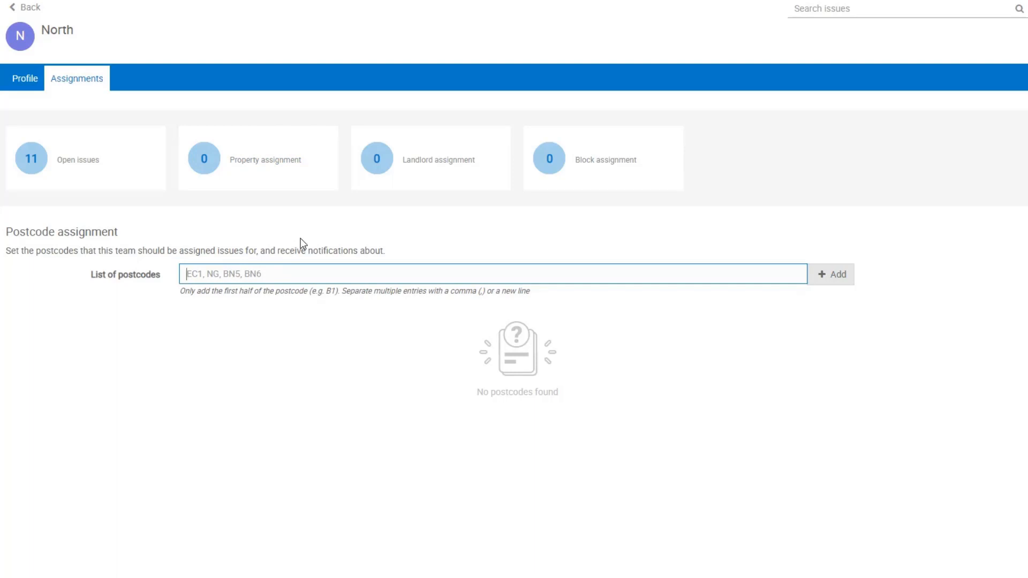
type("EC1")
left_click(827, 275)
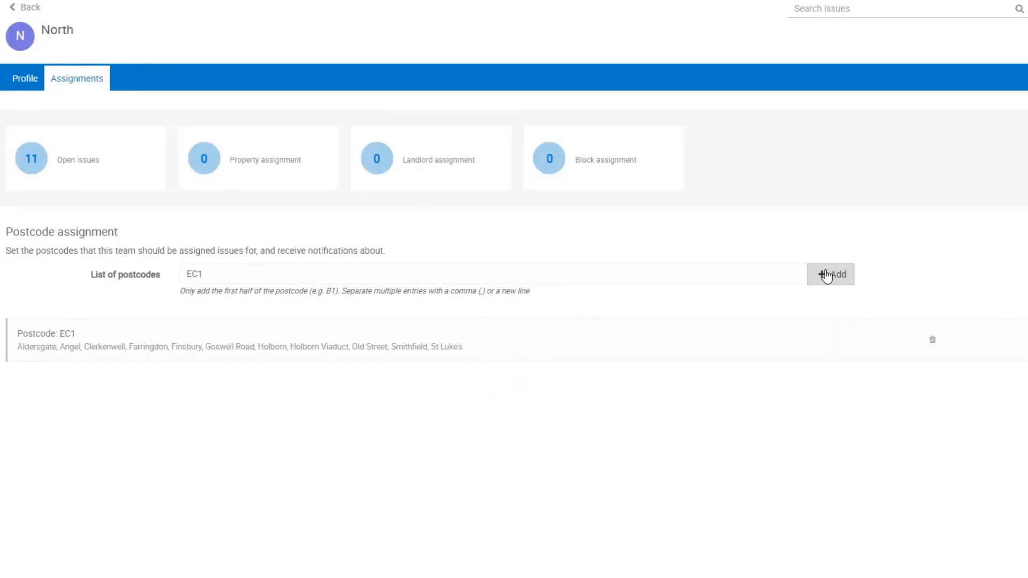
Step: Open the detail page of the eleventh property in the property search list
left_click(234, 185)
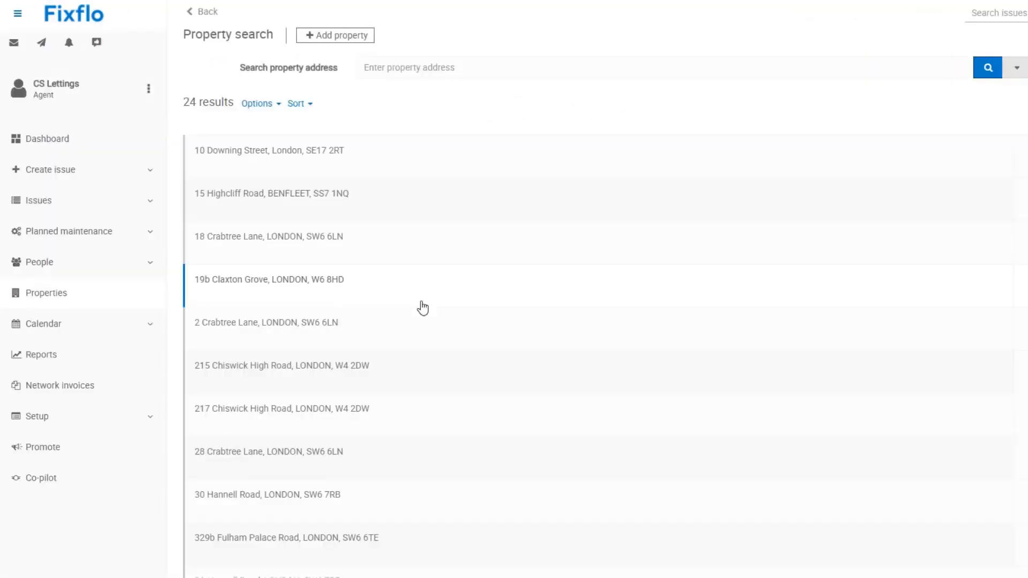
left_click(258, 104)
left_click(259, 66)
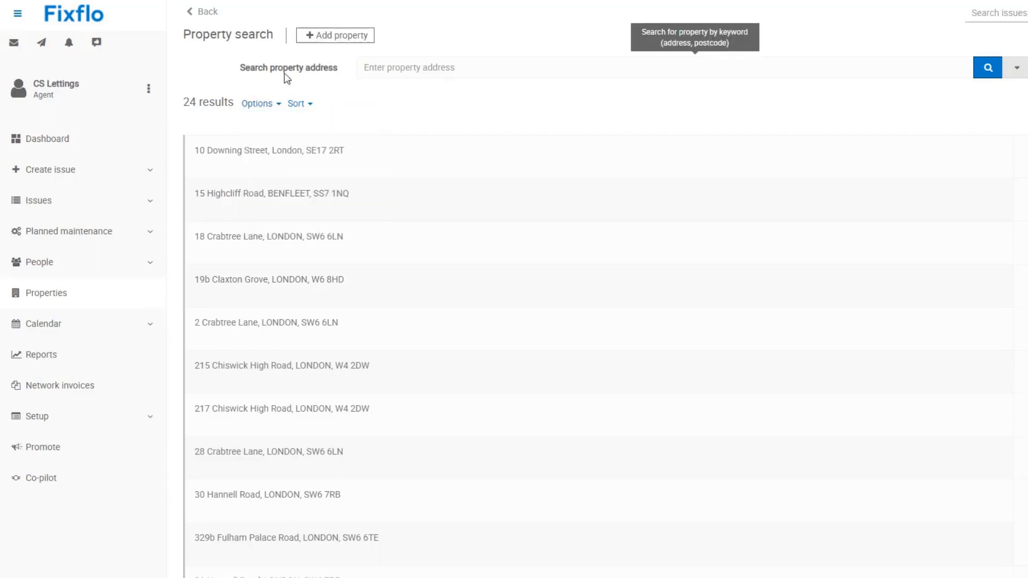
scroll(371, 534, "down", 1)
left_click(371, 521)
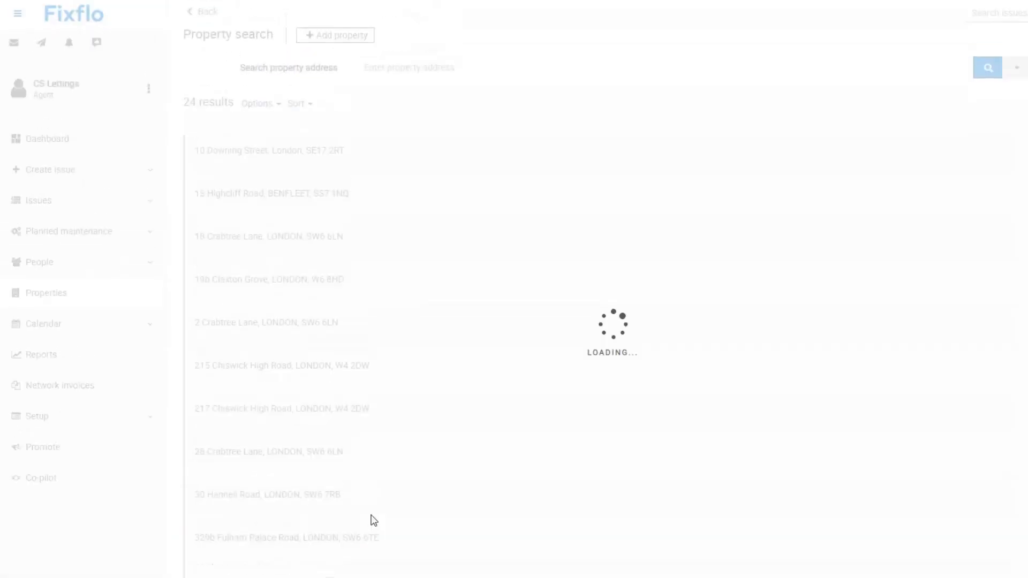
scroll(493, 442, "down", 3)
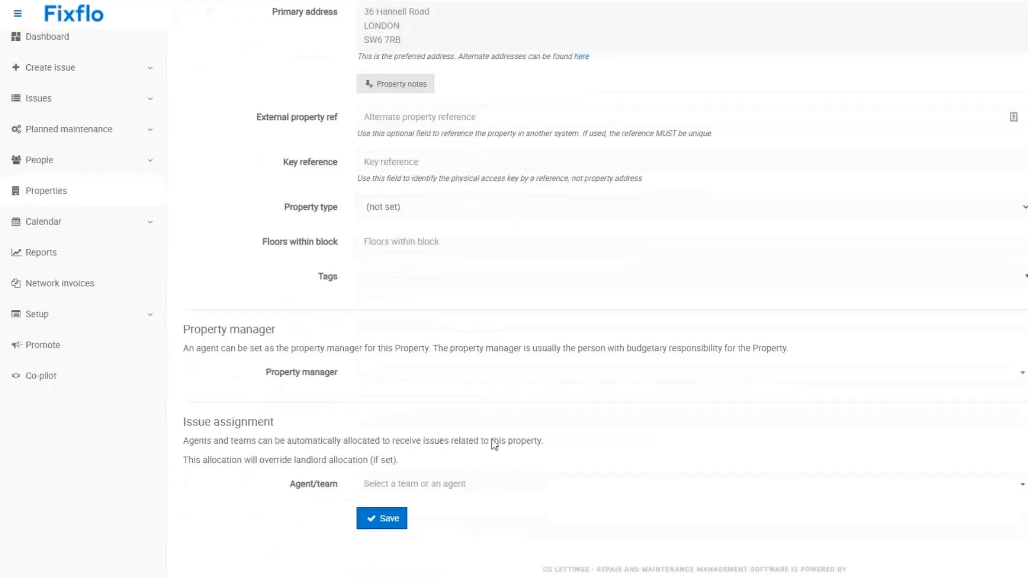
Step: Set the agent/team in this property's issue assignment to North and save the property
left_click(472, 483)
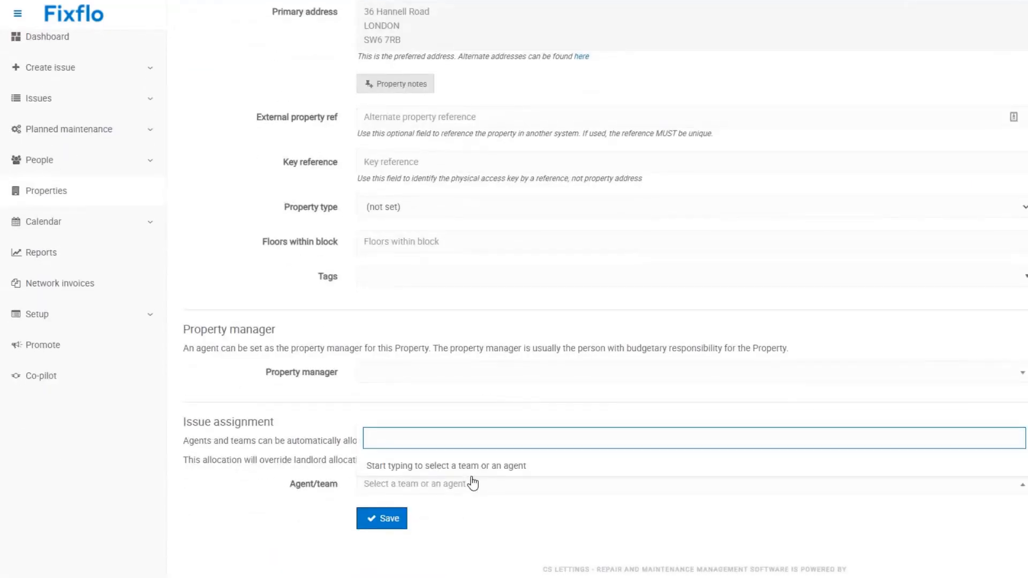
type("nor")
left_click(452, 469)
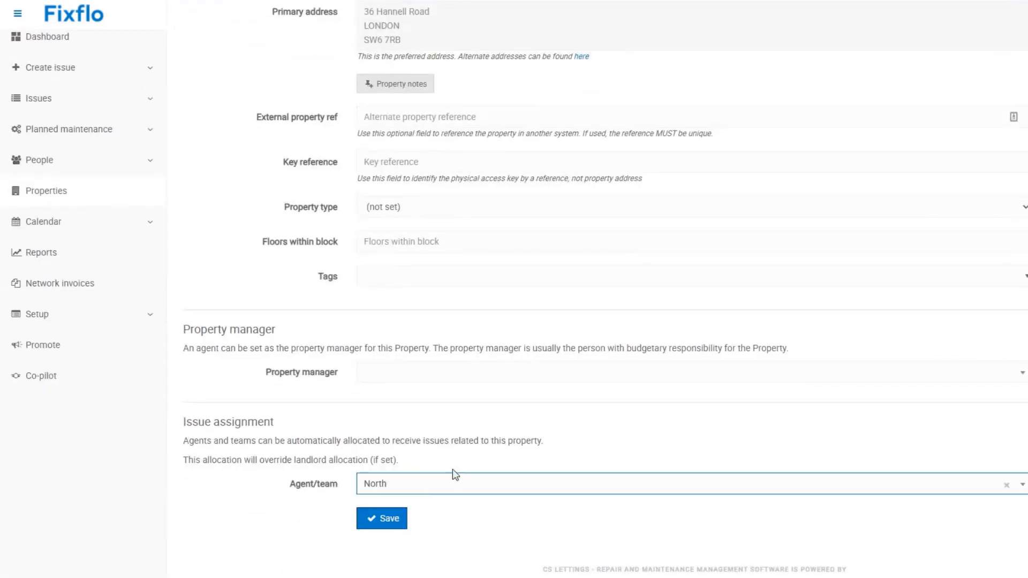
left_click(404, 529)
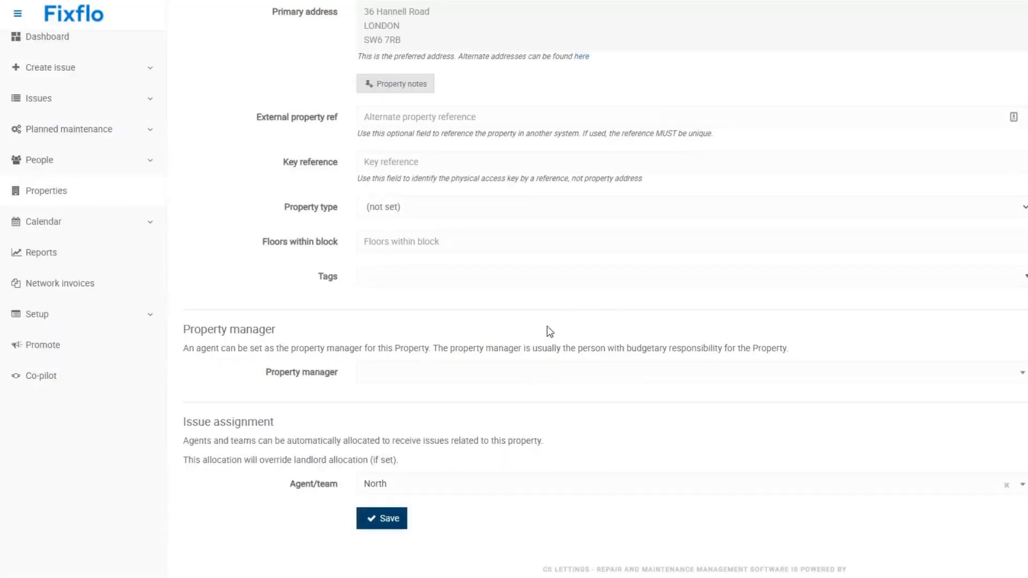
Step: Open the profile of Landlord Company 1 from the list of landlords
scroll(548, 311, "up", 2)
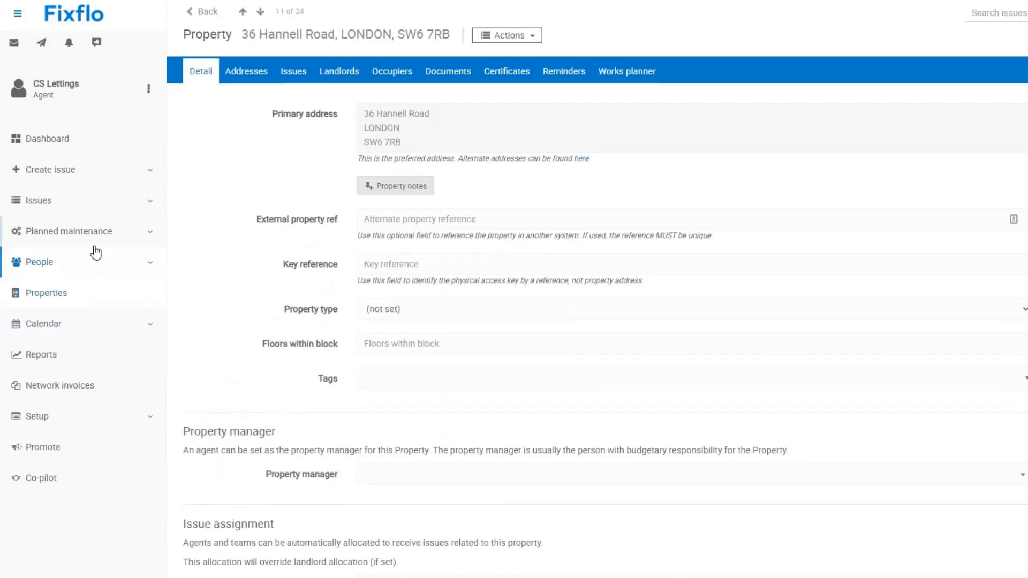
left_click(95, 265)
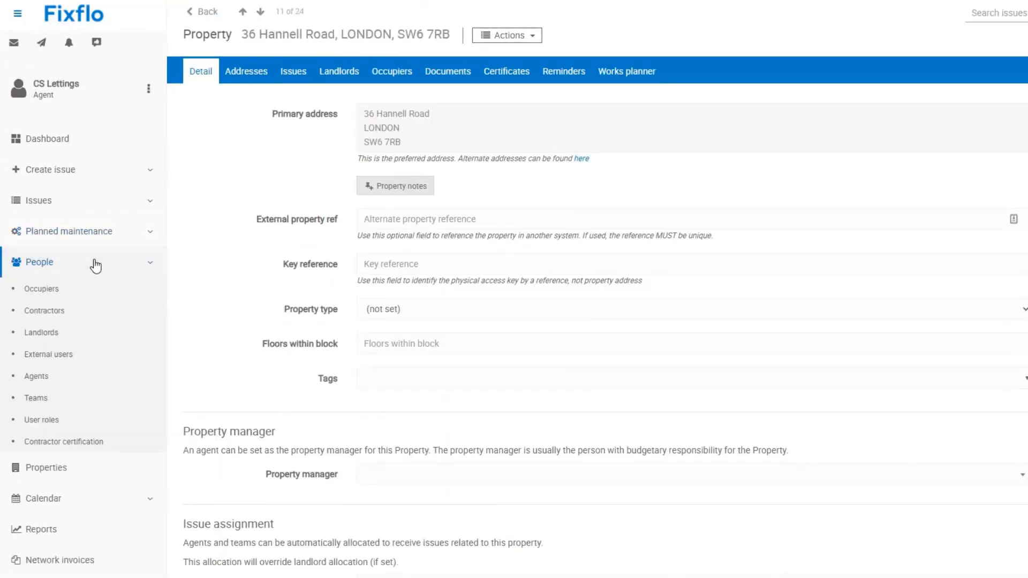
left_click(77, 332)
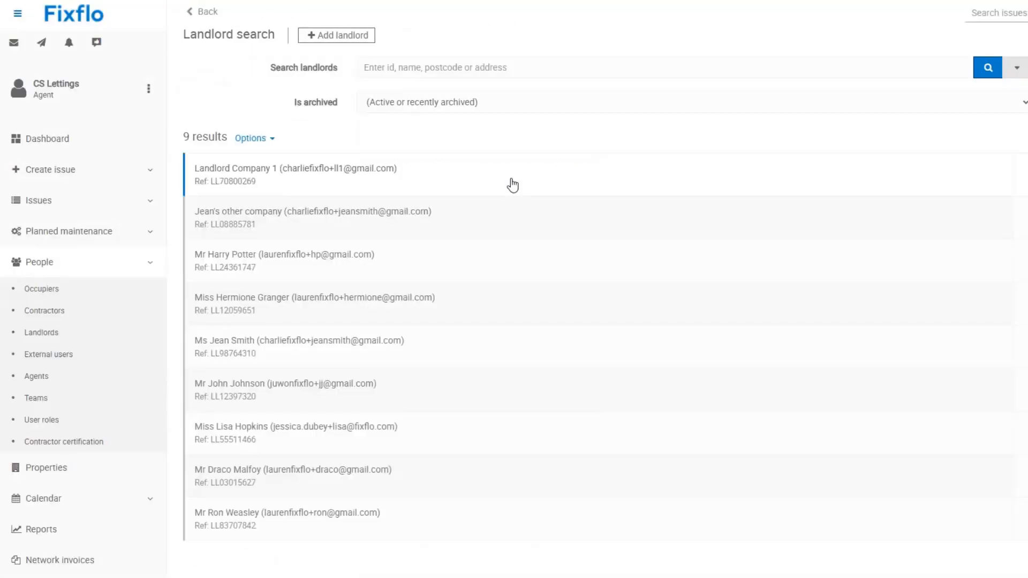
left_click(512, 184)
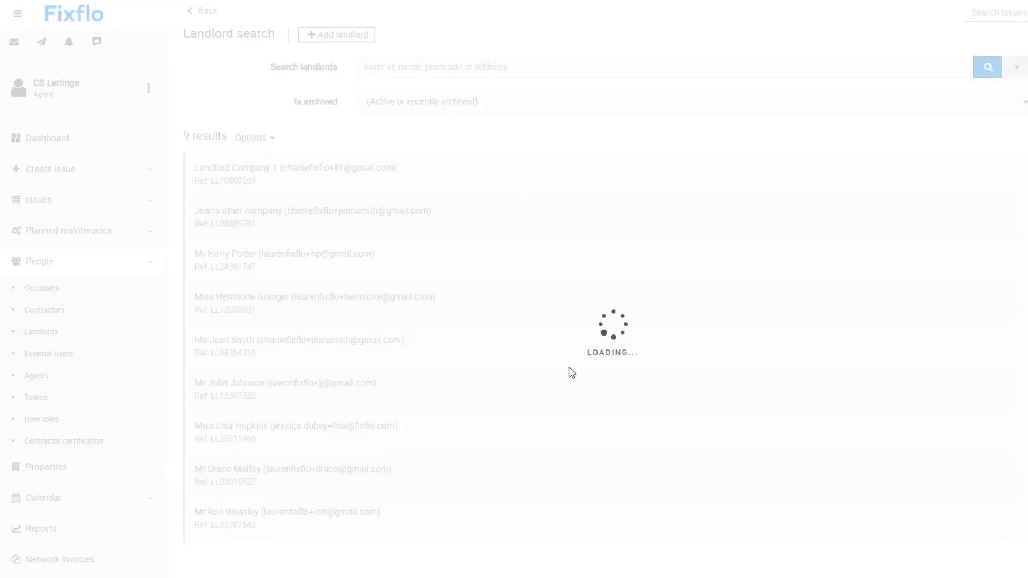
scroll(572, 370, "down", 4)
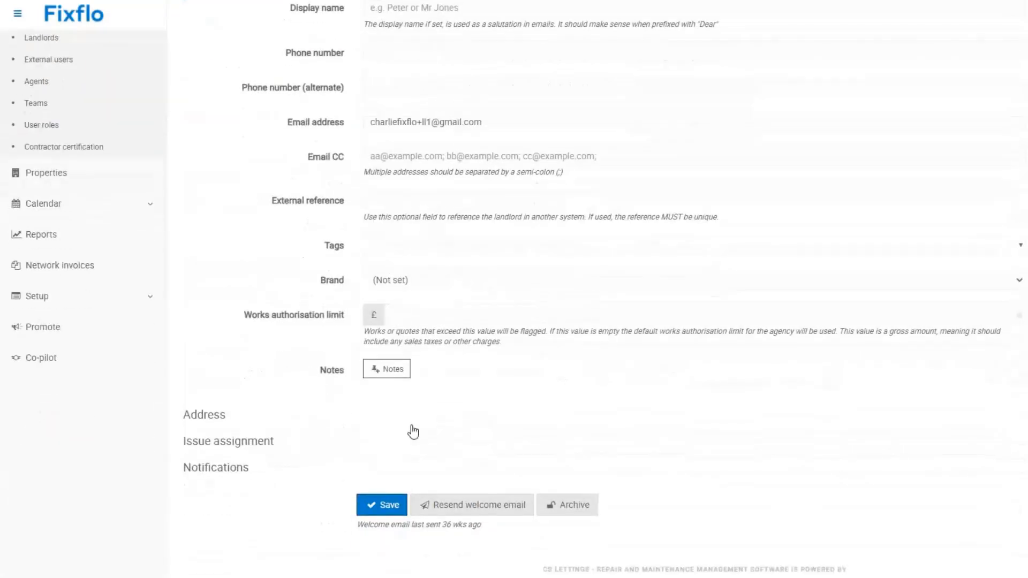
Step: Set the agent/team in Landlord Company 1's issue assignment to North and save the profile
left_click(340, 451)
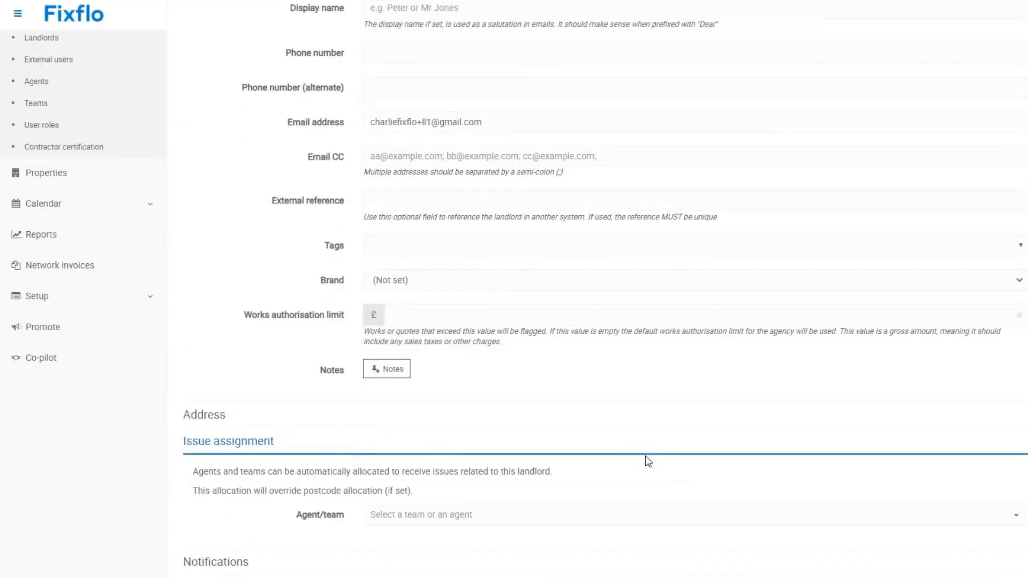
scroll(616, 460, "down", 2)
left_click(518, 428)
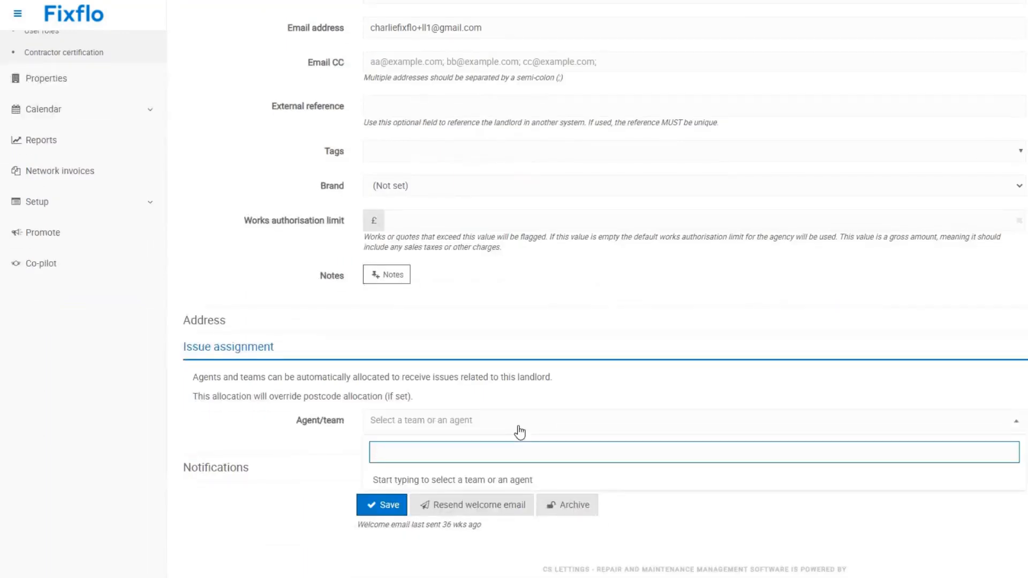
type("nor")
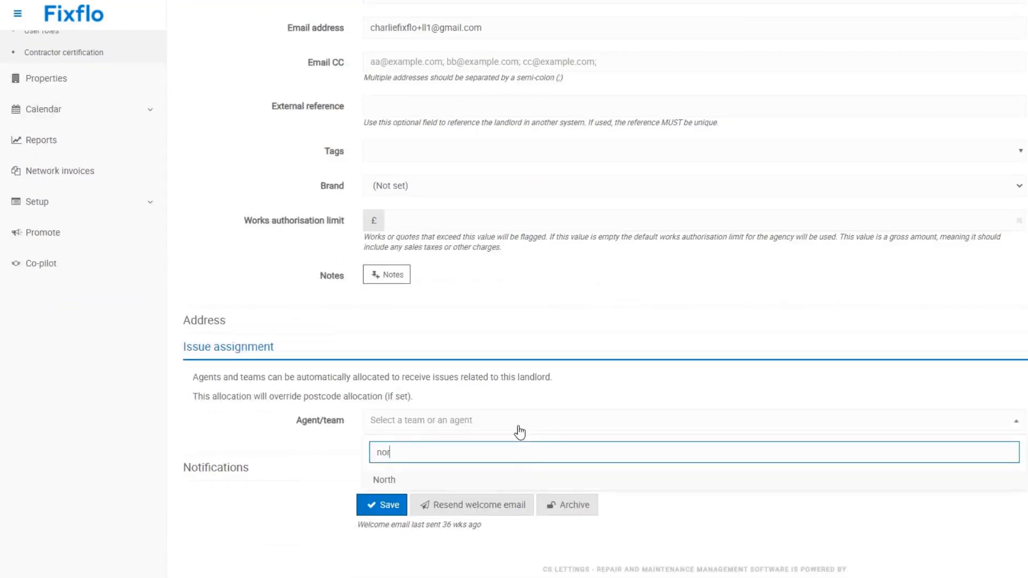
left_click(512, 480)
left_click(387, 502)
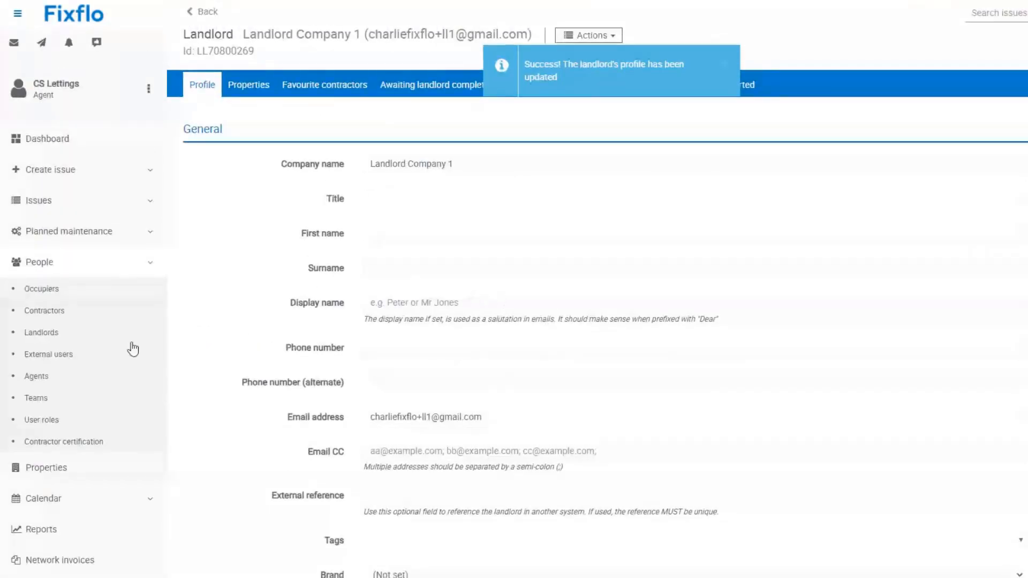
Step: Open the North team's assignments and review its postcode, property and landlord assignments
left_click(101, 398)
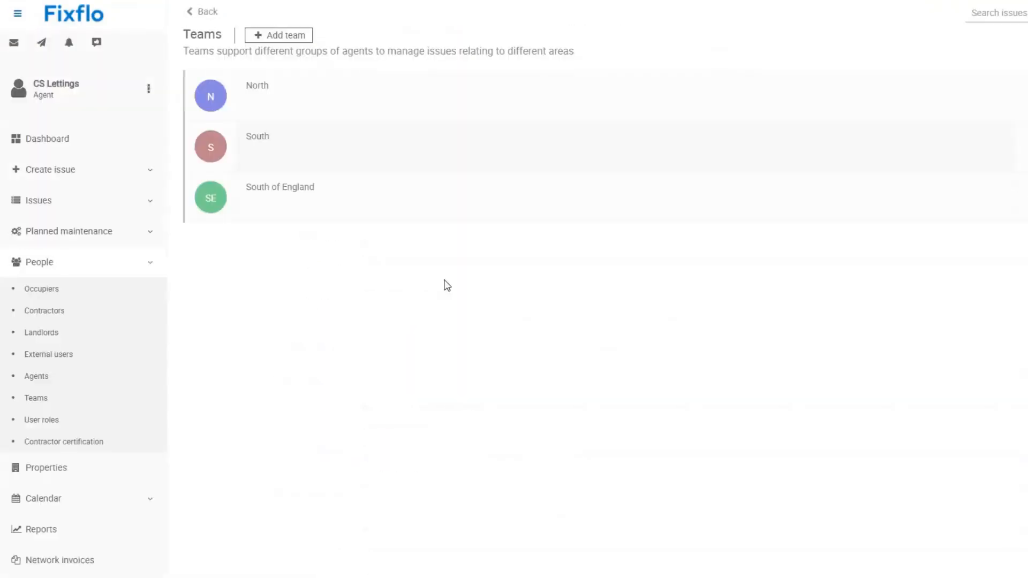
left_click(402, 107)
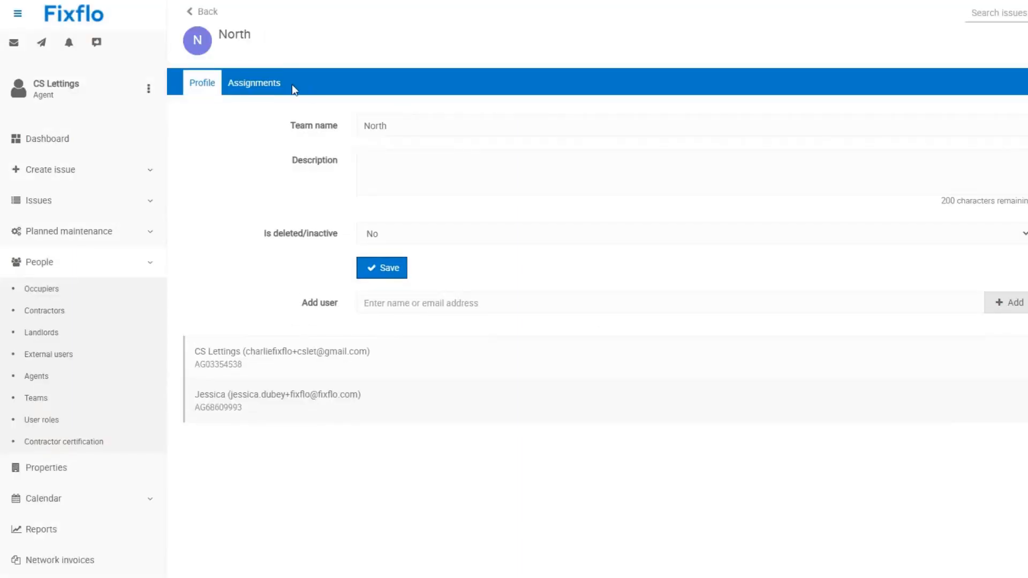
left_click(267, 94)
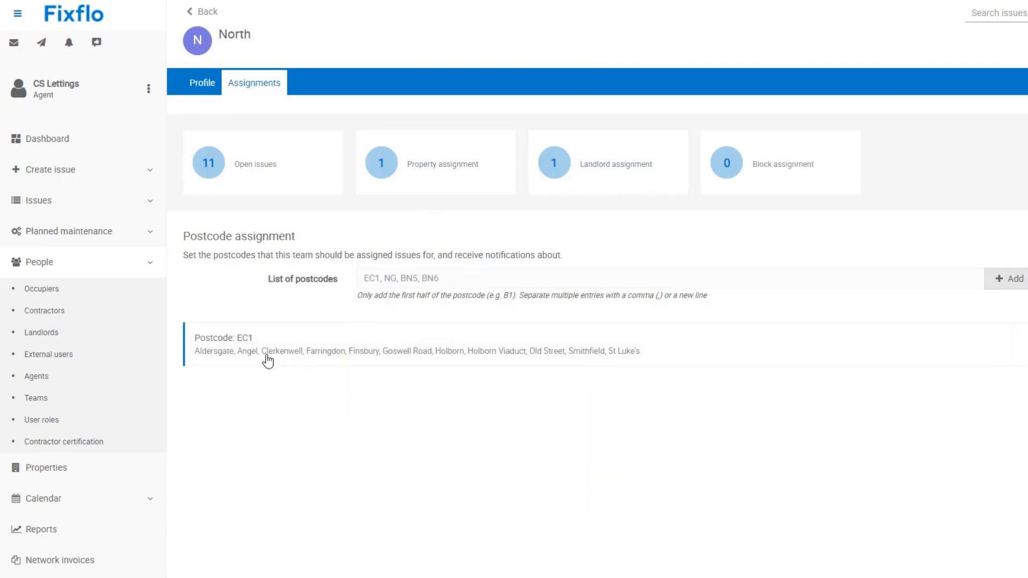
left_click(450, 168)
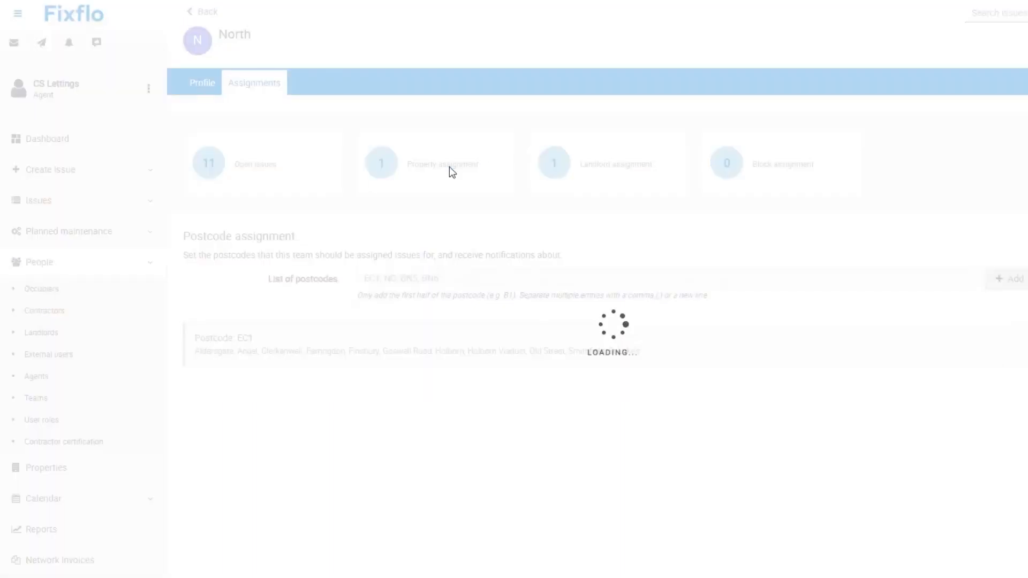
left_click(205, 11)
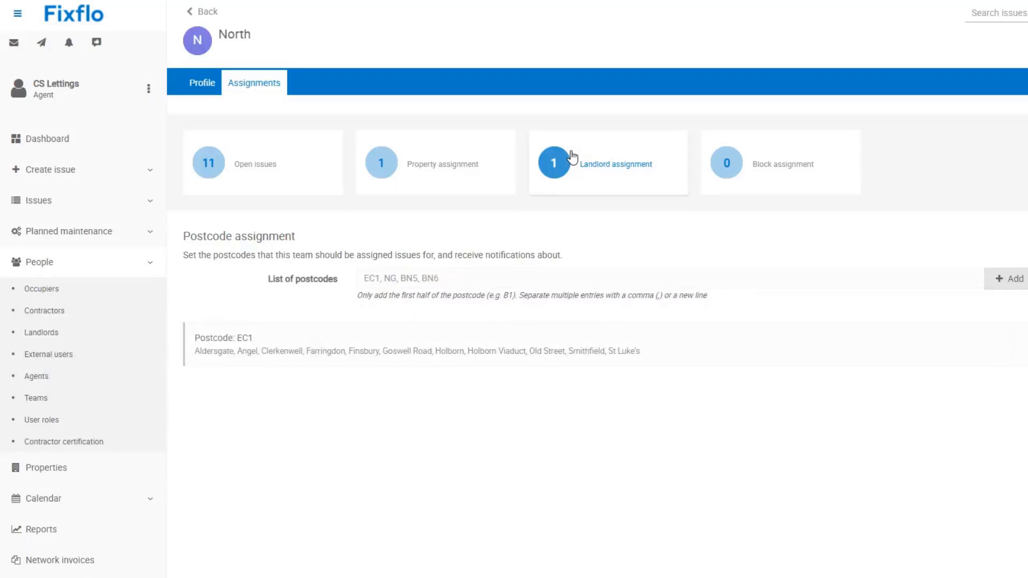
left_click(572, 156)
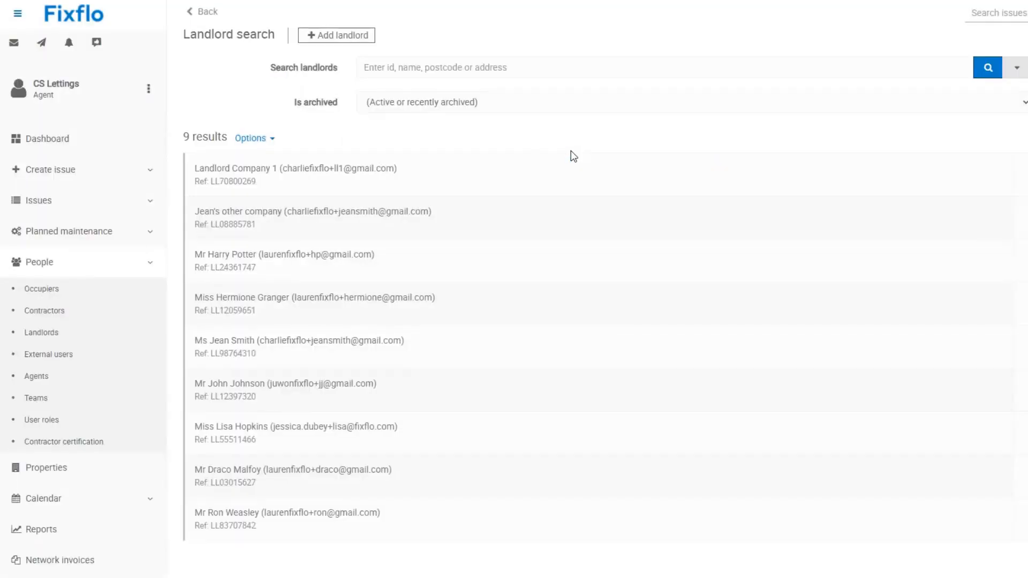
left_click(206, 13)
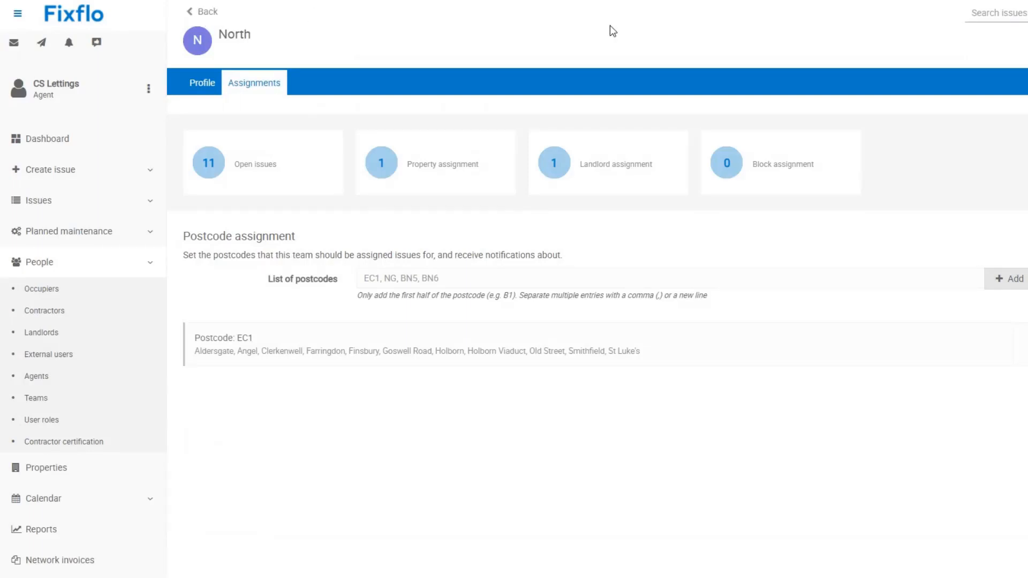
Step: Return to the list of teams and reopen the North team's profile to review its users
left_click(205, 11)
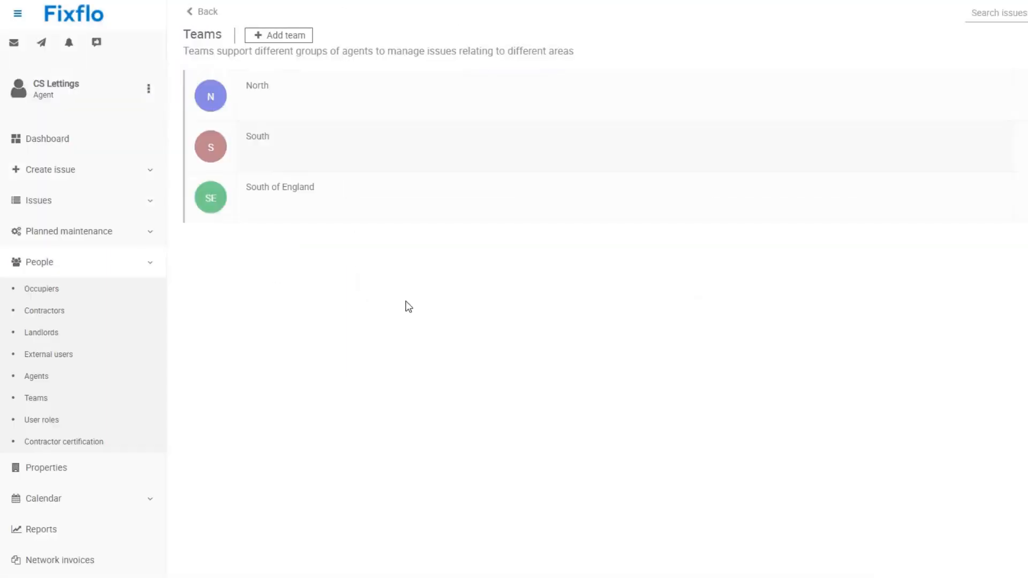
left_click(299, 105)
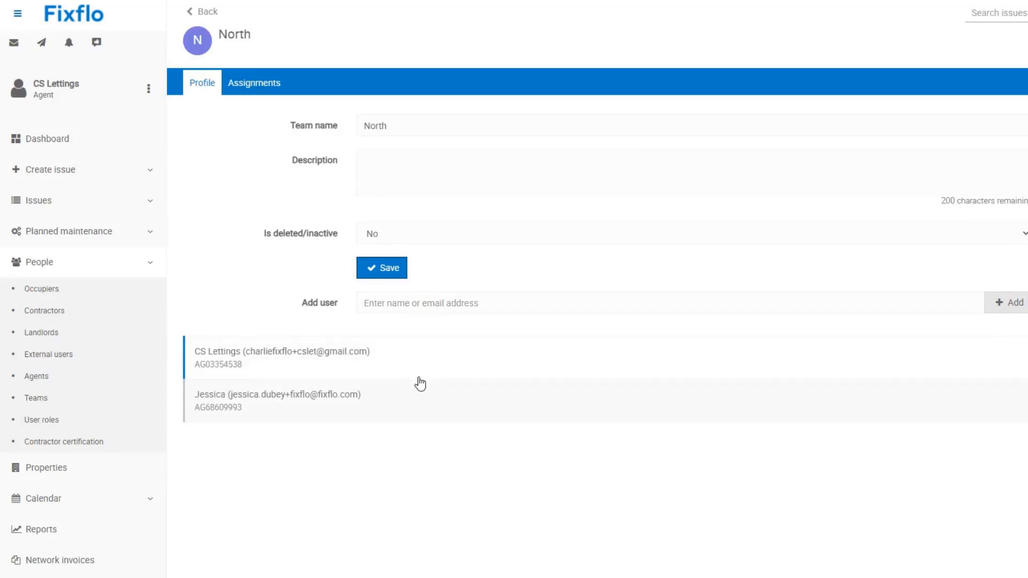